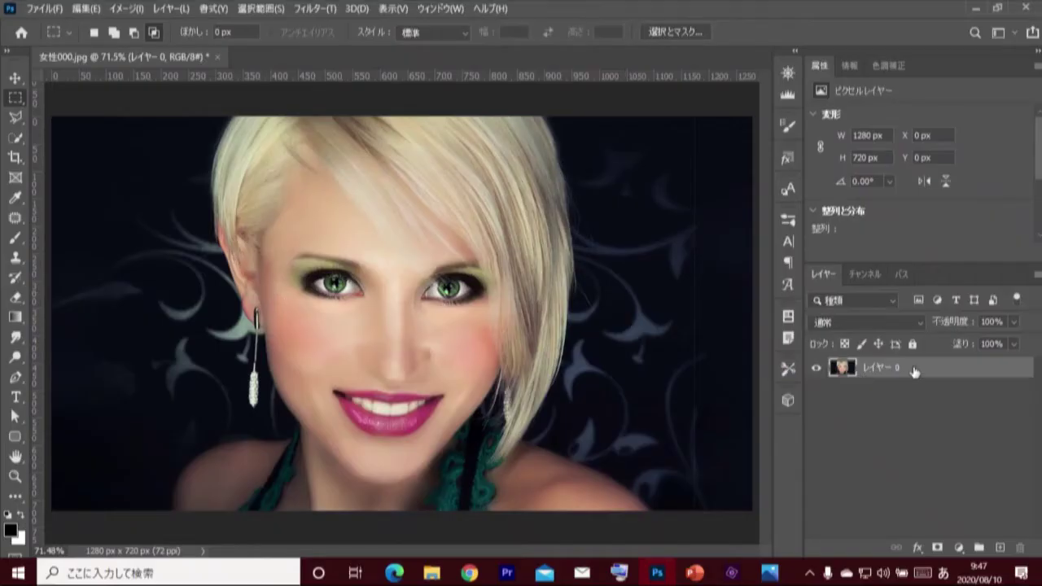
Add a new empty Layer 1 above the portrait Layer 0
left_click(1002, 547)
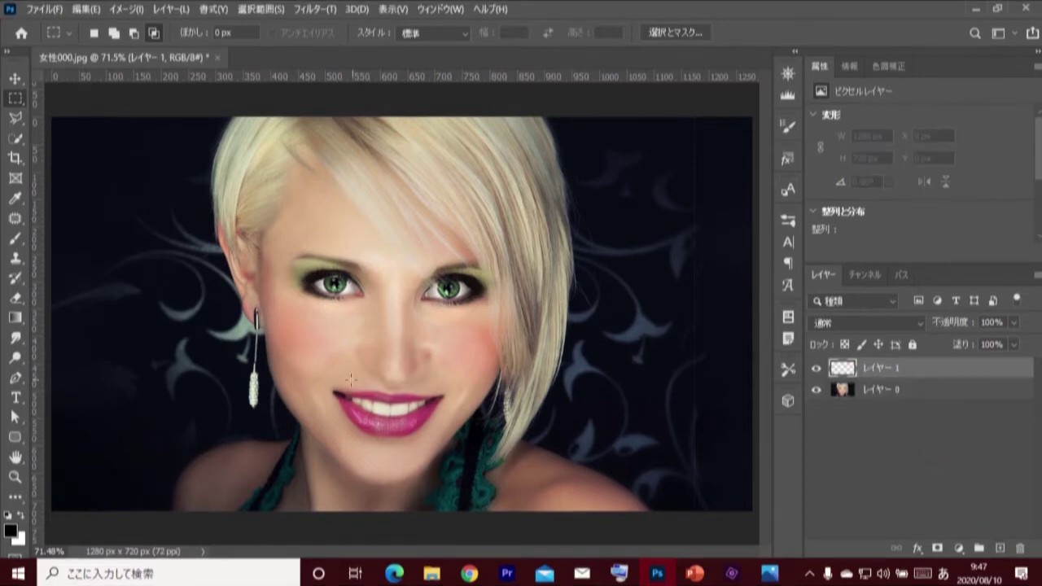
Fill the new Layer 1 with black using the Paint Bucket, with the portrait hidden
left_click(17, 319)
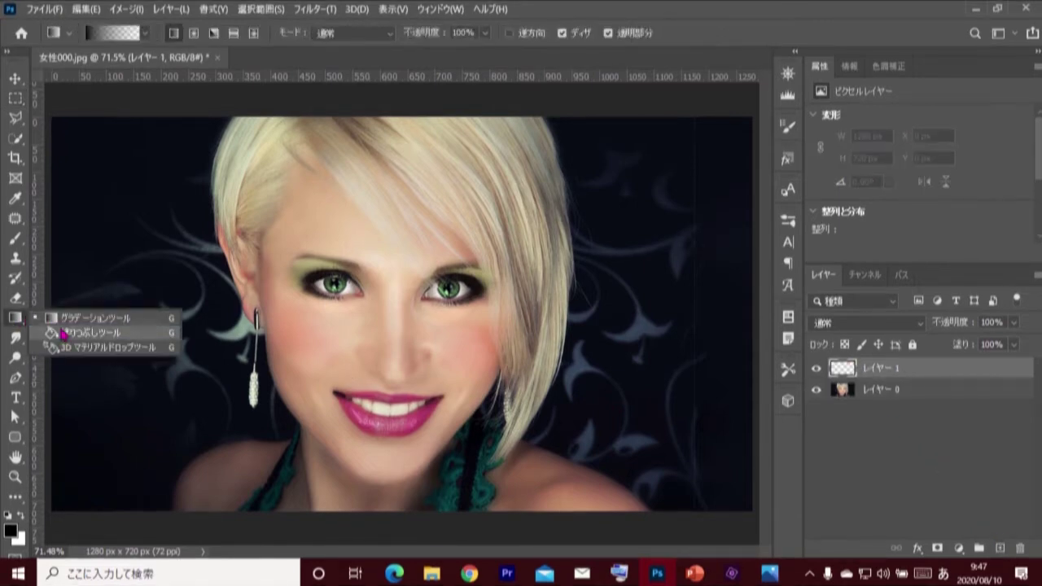
left_click(143, 337)
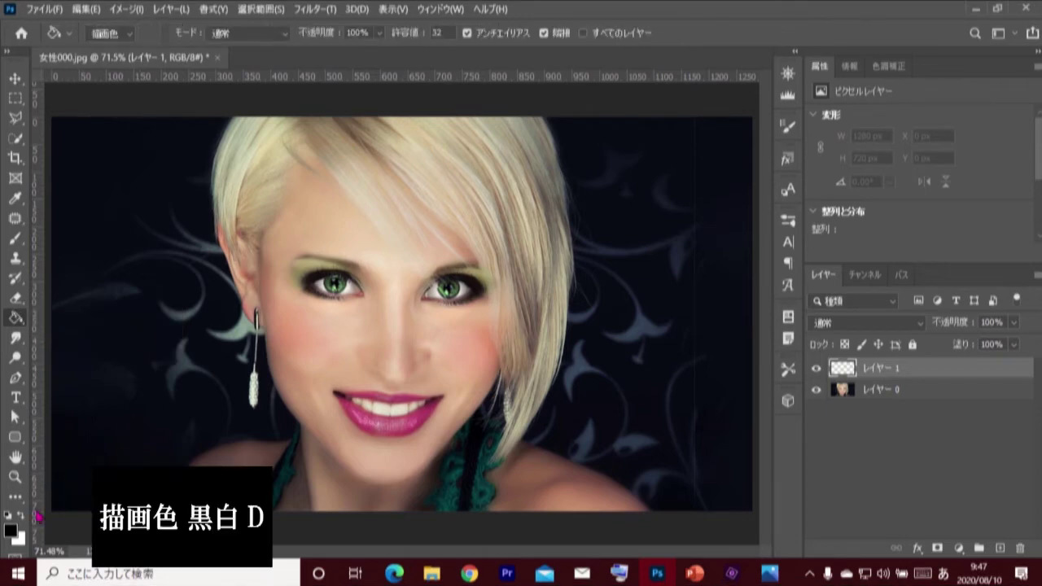
left_click(818, 392)
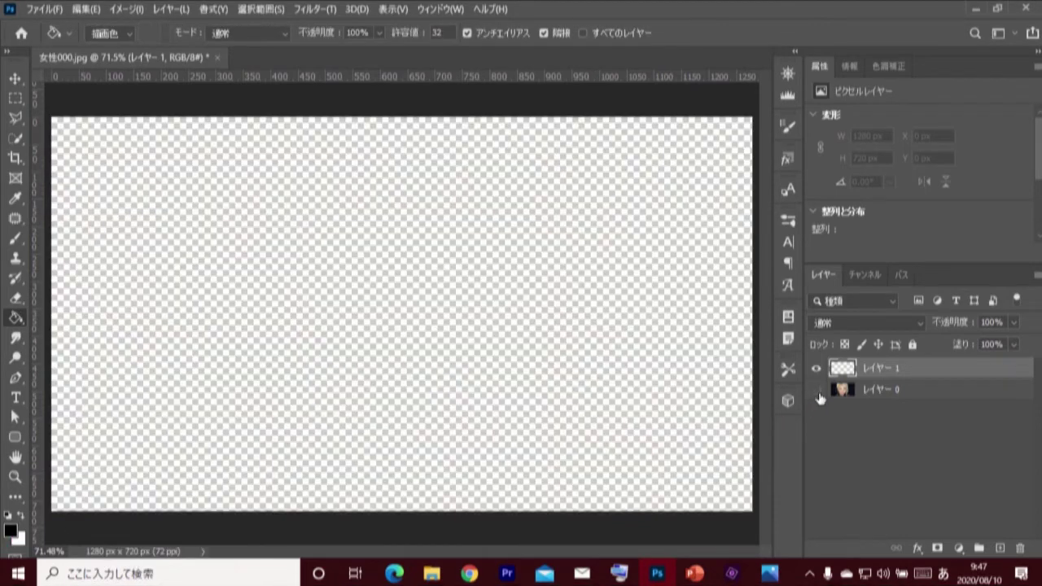
left_click(406, 304)
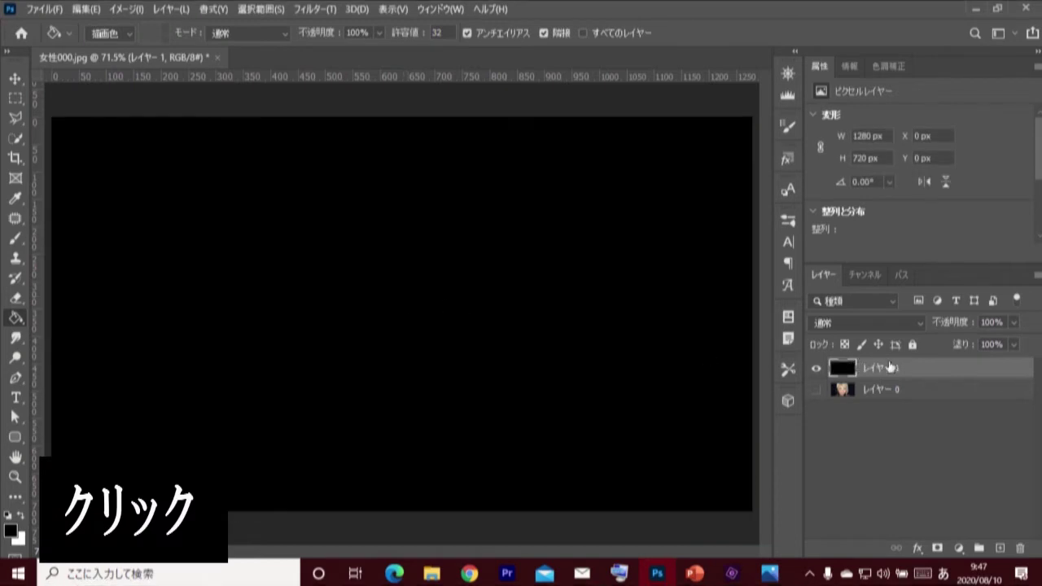
Move the black layer beneath the portrait, show the portrait, and hide the black layer
left_click_drag(890, 368, 891, 393)
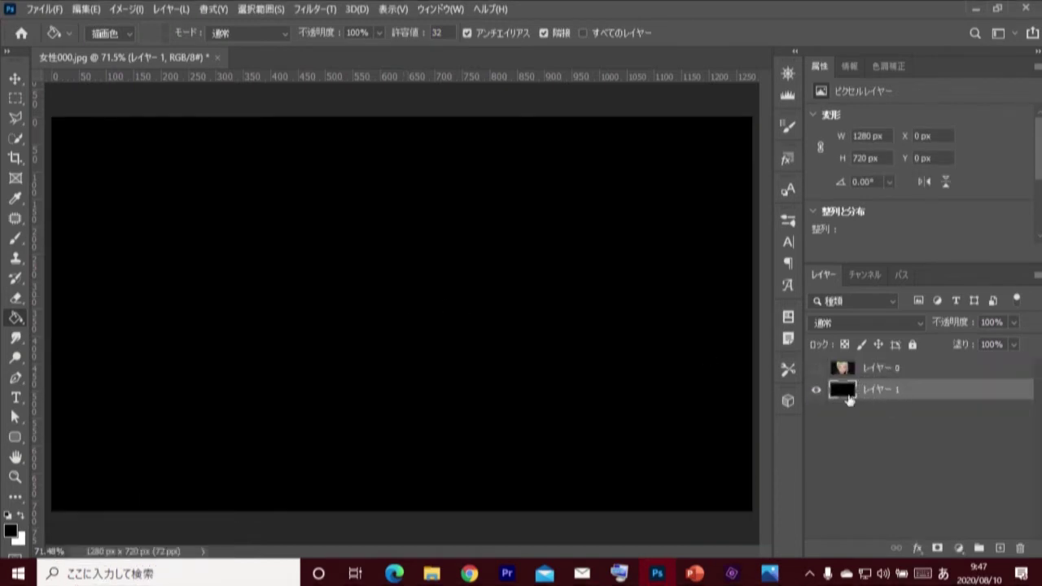
left_click(817, 370)
left_click(886, 369)
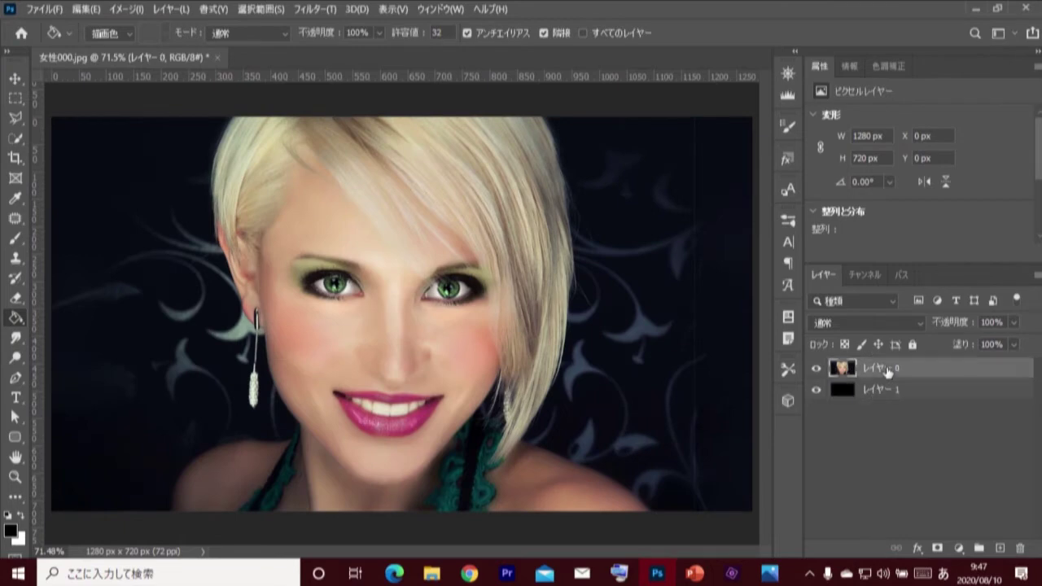
left_click(818, 389)
Cut a 53 × 720 px strip beside the left ear onto Layer 2 via Layer via Cut
left_click(16, 98)
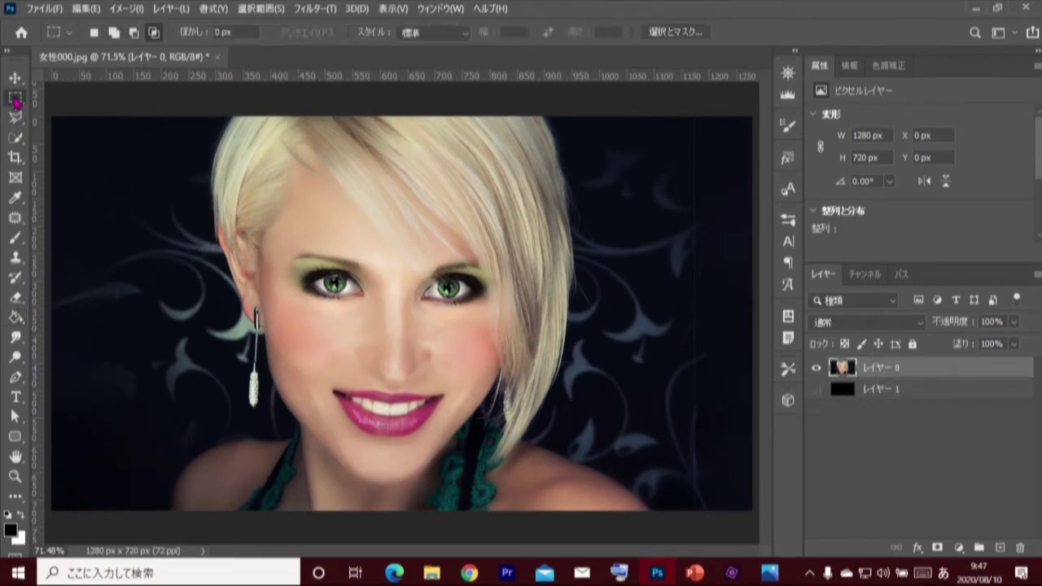
right_click(16, 98)
left_click(121, 99)
mouse_move(218, 109)
left_mouse_down()
mouse_move(210, 573)
mouse_move(245, 542)
left_mouse_up()
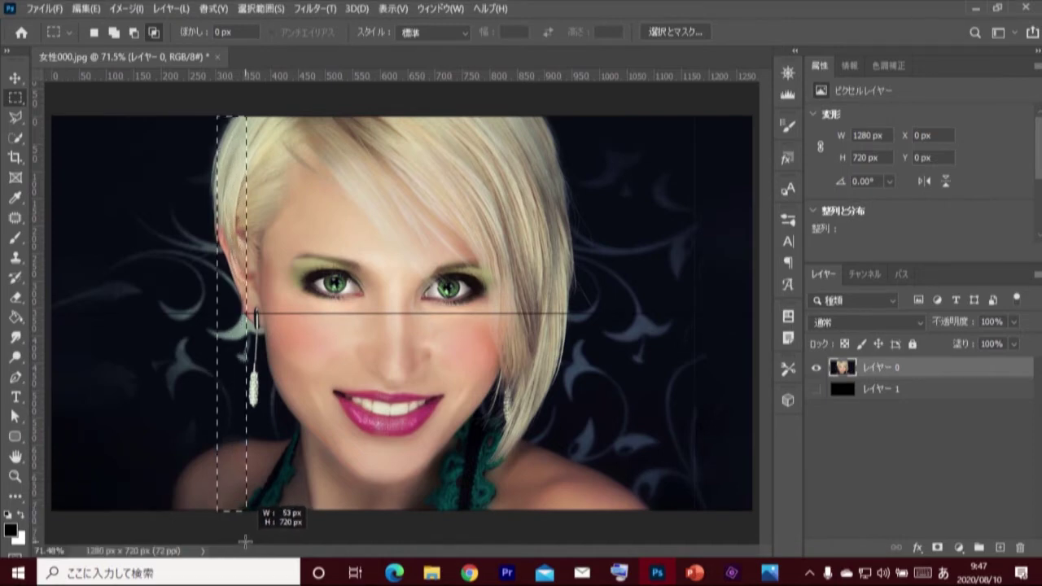
left_click_drag(245, 541, 247, 541)
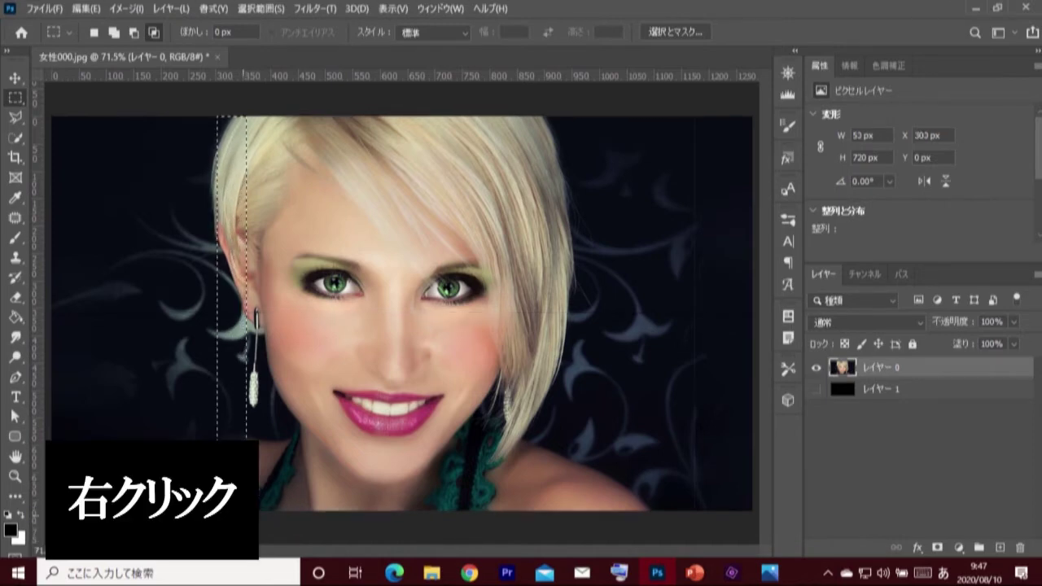
right_click(233, 314)
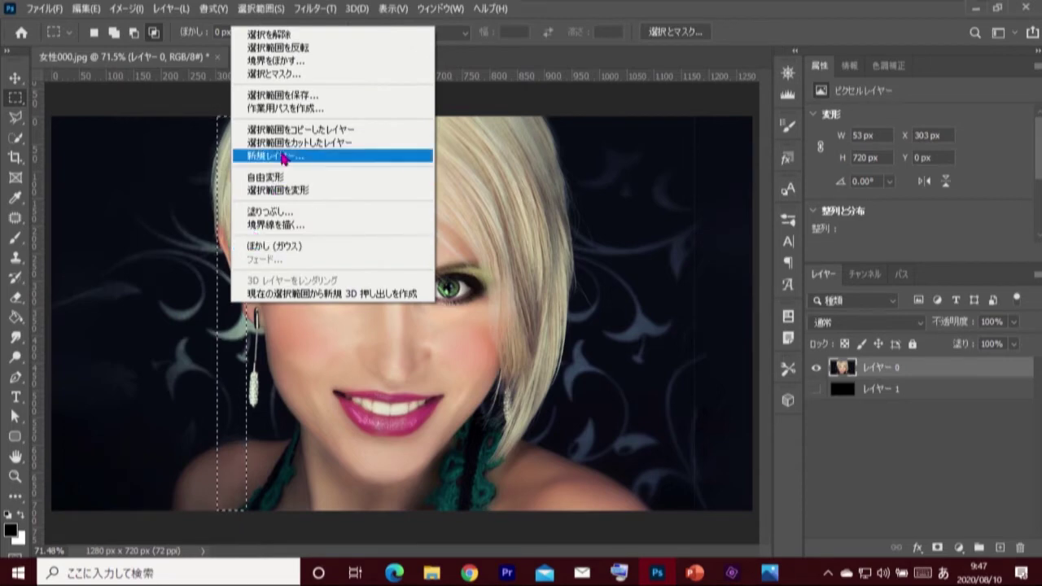
left_click(368, 145)
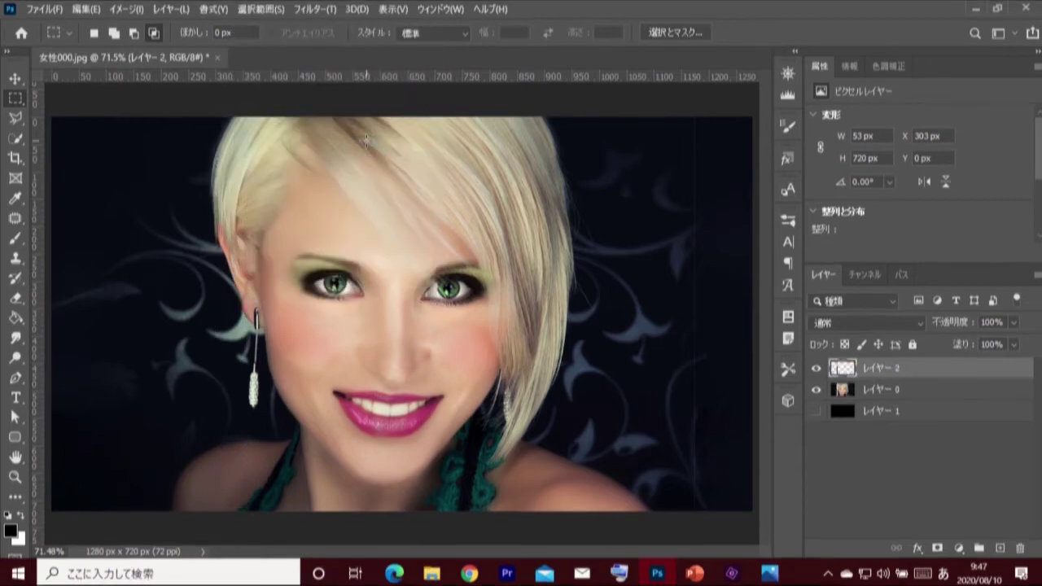
Hide Layer 2 and cut the next 76 px strip from Layer 0 onto Layer 3
left_click(818, 370)
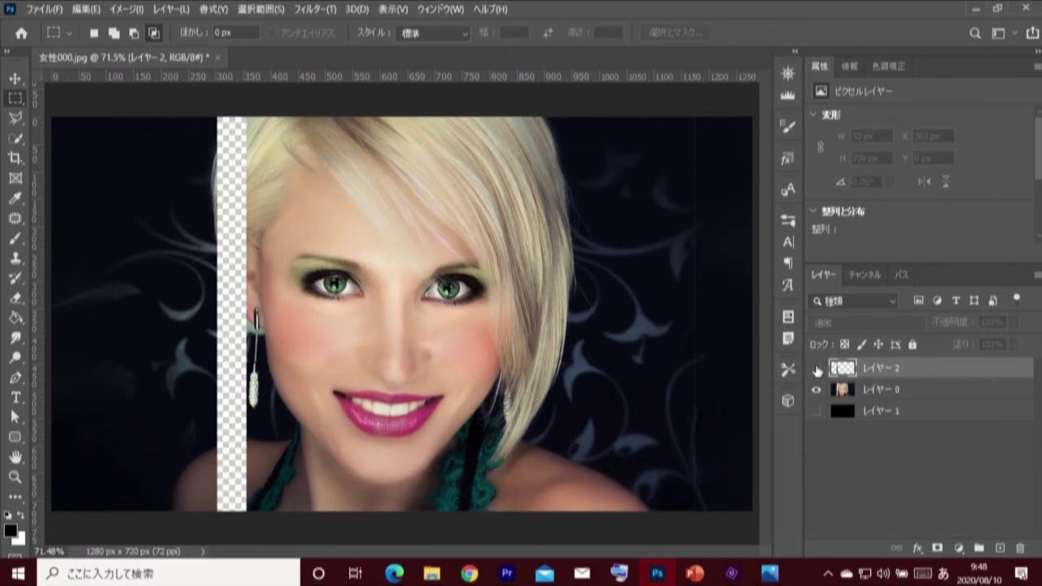
left_click(882, 391)
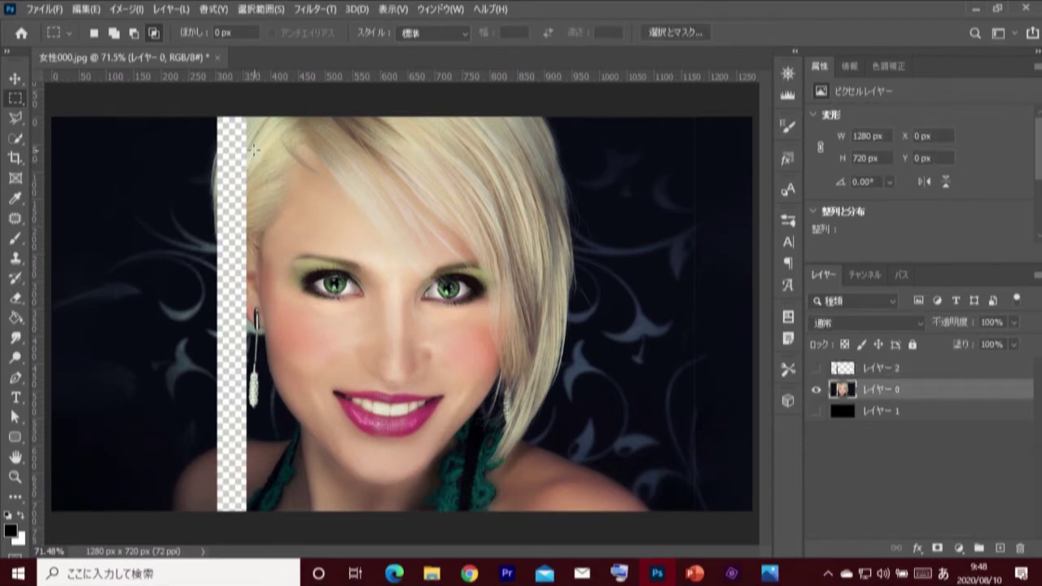
left_click_drag(242, 111, 283, 523)
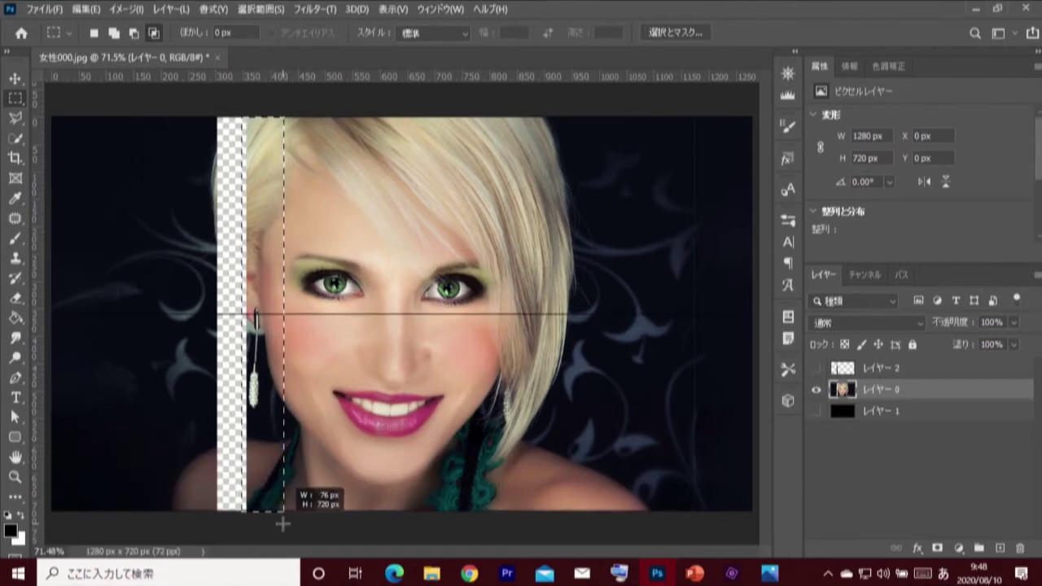
left_click_drag(281, 522, 282, 523)
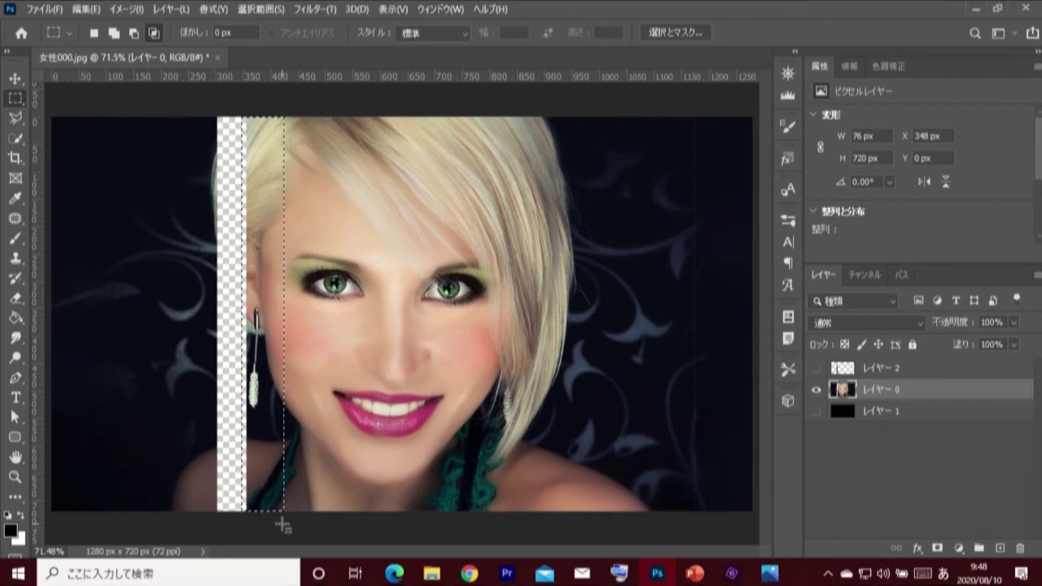
right_click(273, 296)
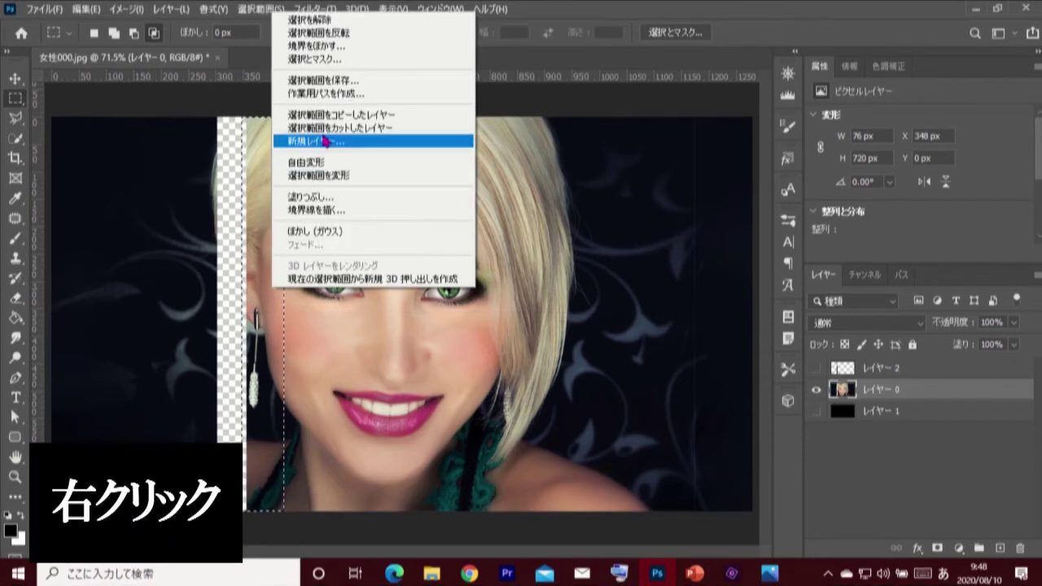
left_click(412, 128)
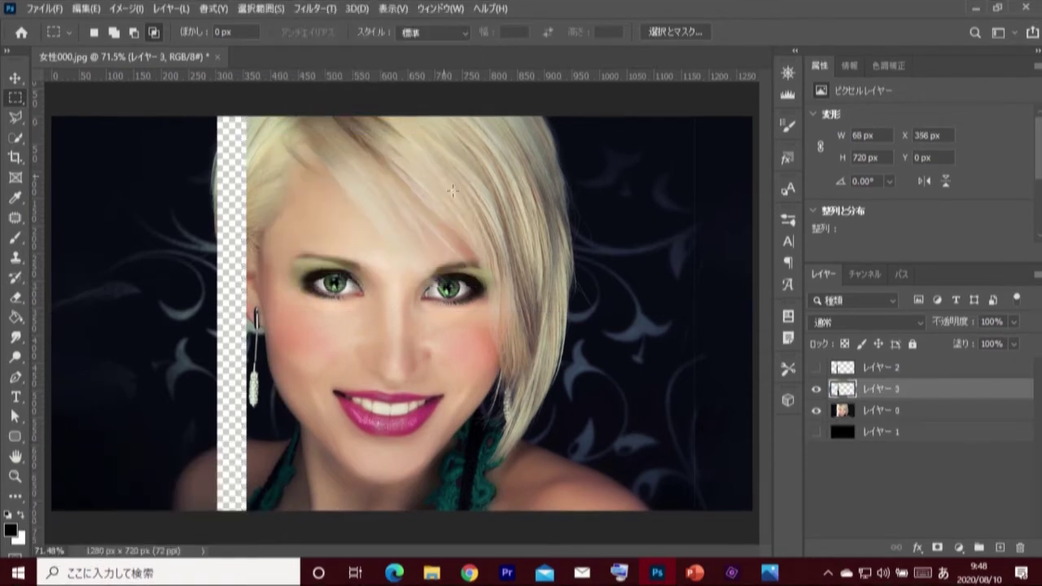
Hide Layer 3 and cut the following full-height strip onto Layer 4
left_click(815, 392)
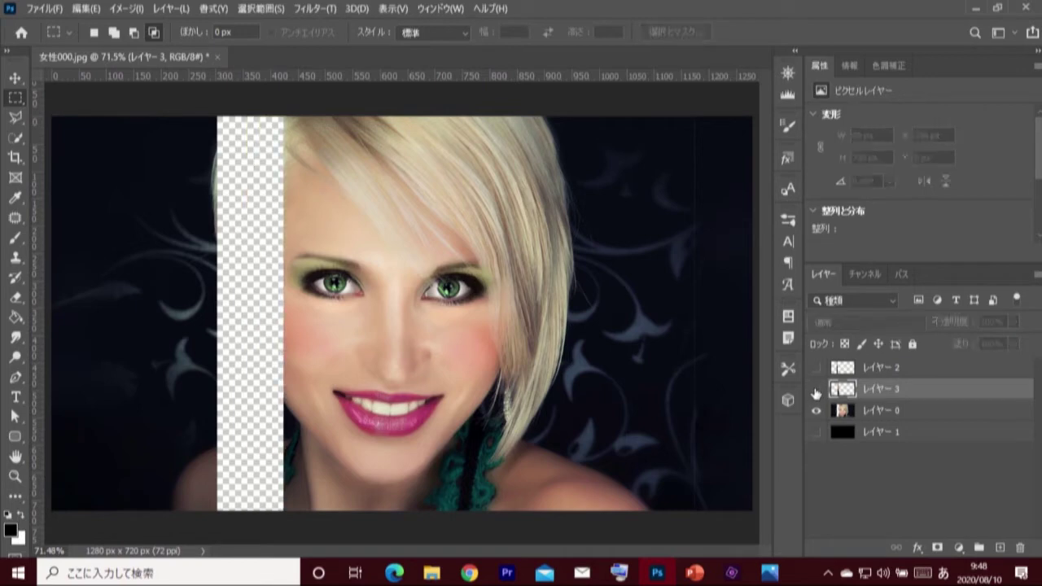
left_click(878, 414)
left_click_drag(284, 118, 369, 522)
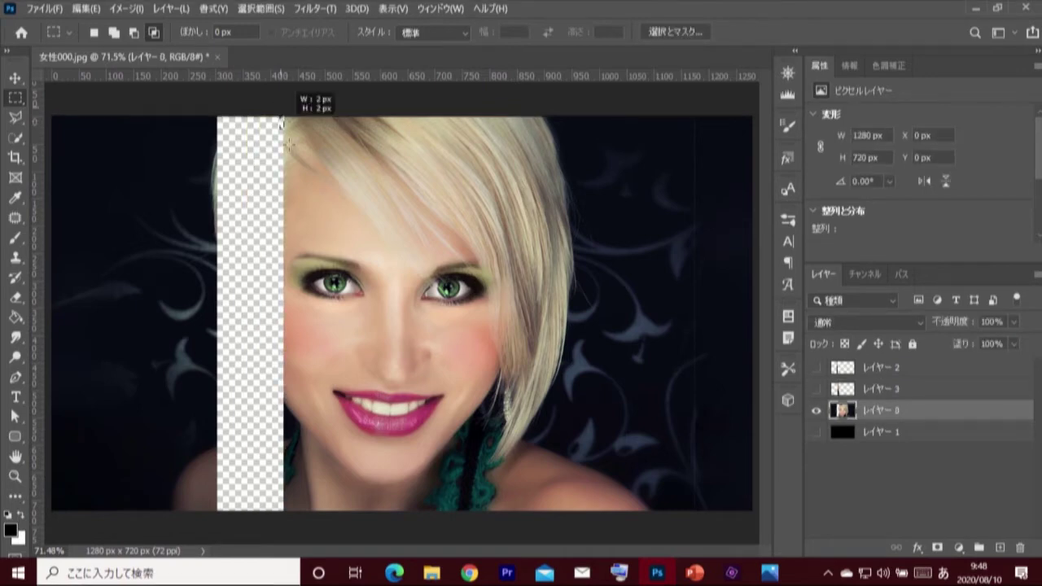
right_click(337, 334)
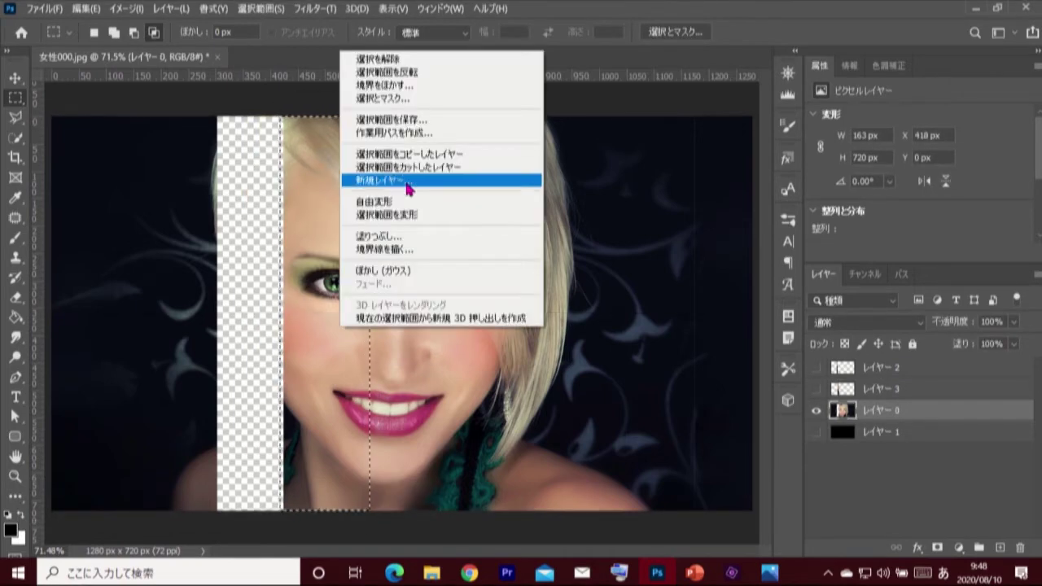
left_click(439, 177)
Hide Layer 4 and cut the strip across the face onto Layer 5
left_click(817, 410)
left_click(878, 432)
left_click_drag(364, 107, 415, 509)
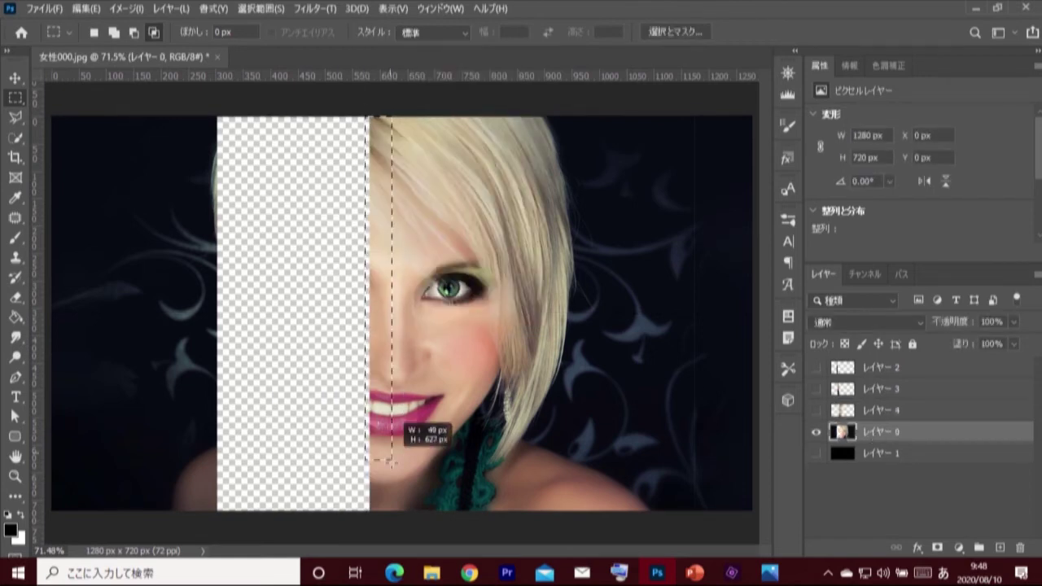
right_click(386, 354)
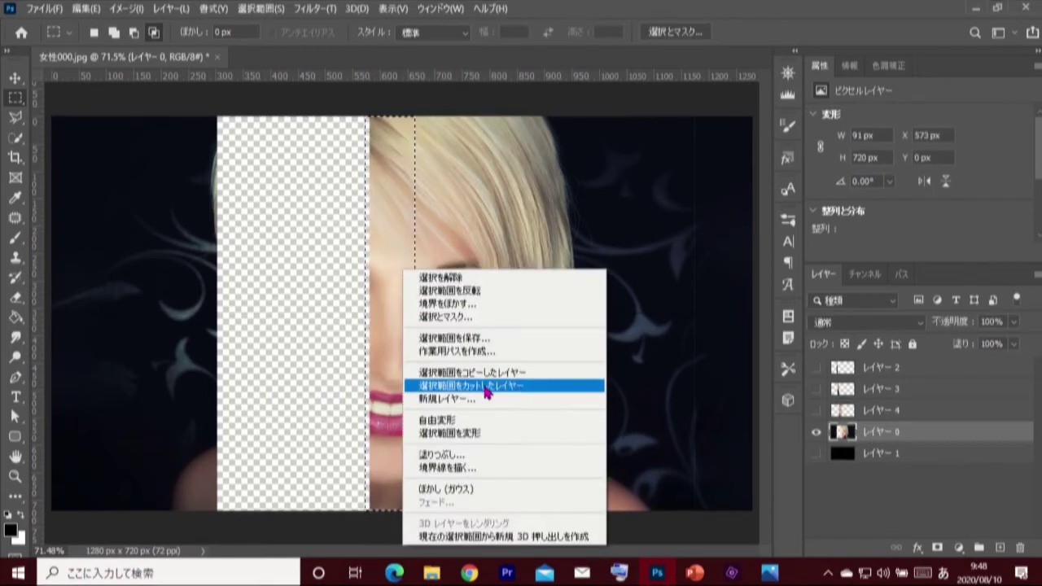
left_click(440, 386)
Hide Layer 5 and cut the next full-height strip onto Layer 6
left_click(817, 431)
left_click(877, 453)
left_click_drag(414, 107, 493, 511)
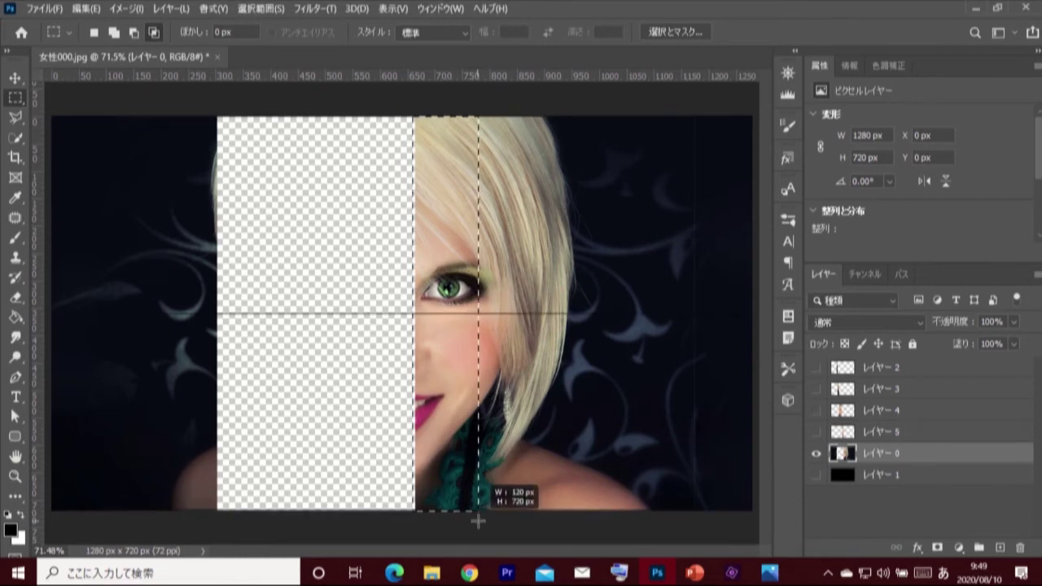
right_click(461, 337)
left_click(600, 178)
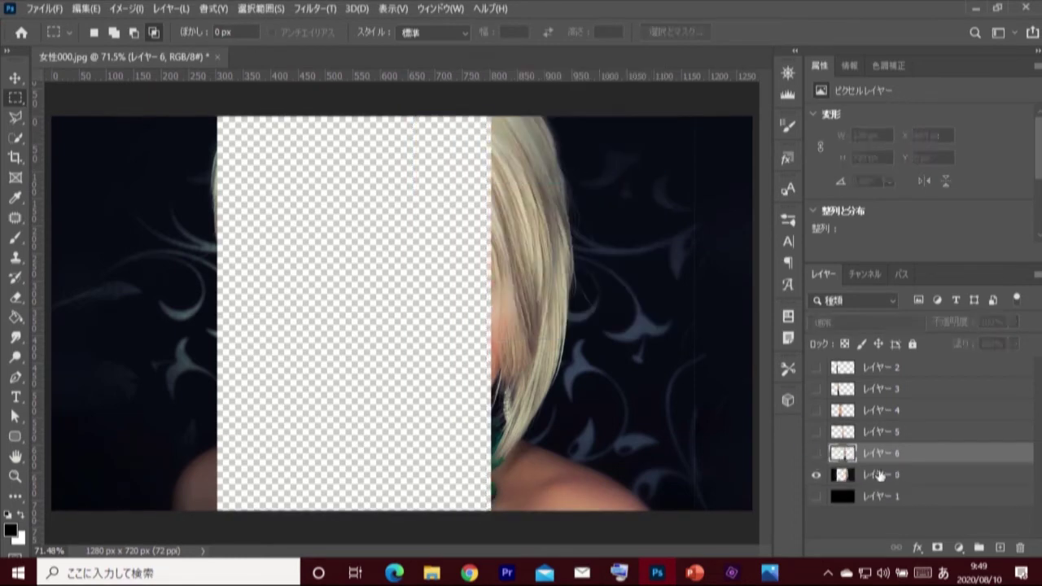
Hide Layer 6 and cut the strip through the hair onto Layer 7
left_click(816, 453)
left_click(878, 475)
left_click_drag(491, 107, 532, 524)
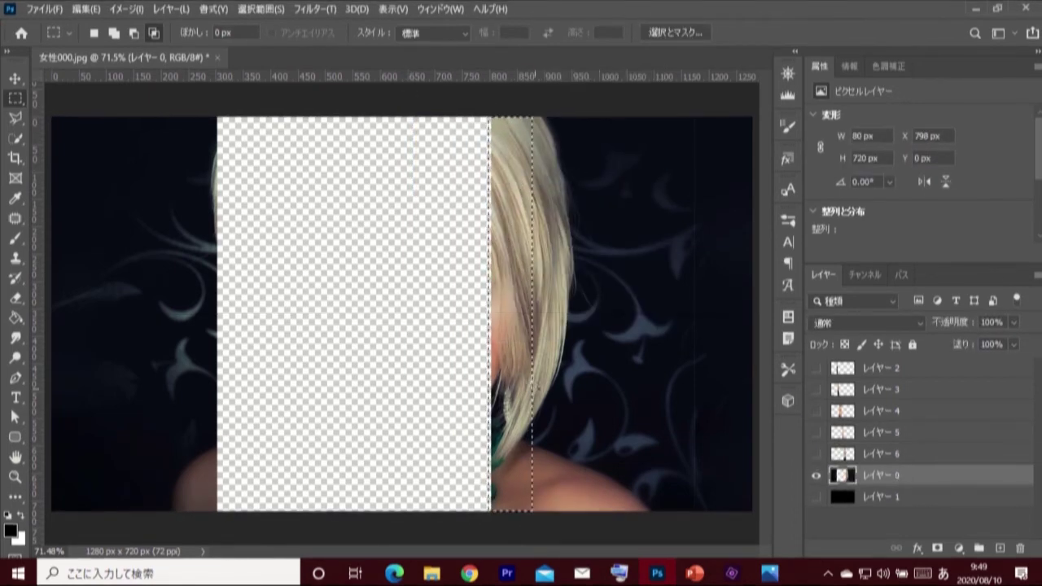
right_click(499, 348)
left_click(658, 186)
Cut the hair-edge strip onto Layer 8, hide it, and reselect the original photo layer
left_click(817, 474)
left_click(877, 496)
left_click_drag(532, 112, 567, 537)
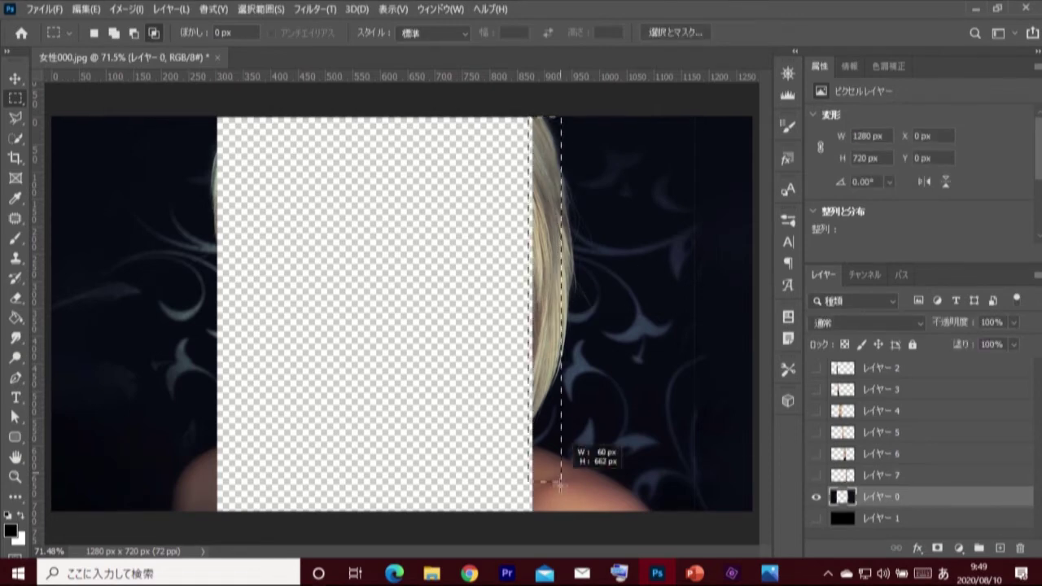
right_click(556, 346)
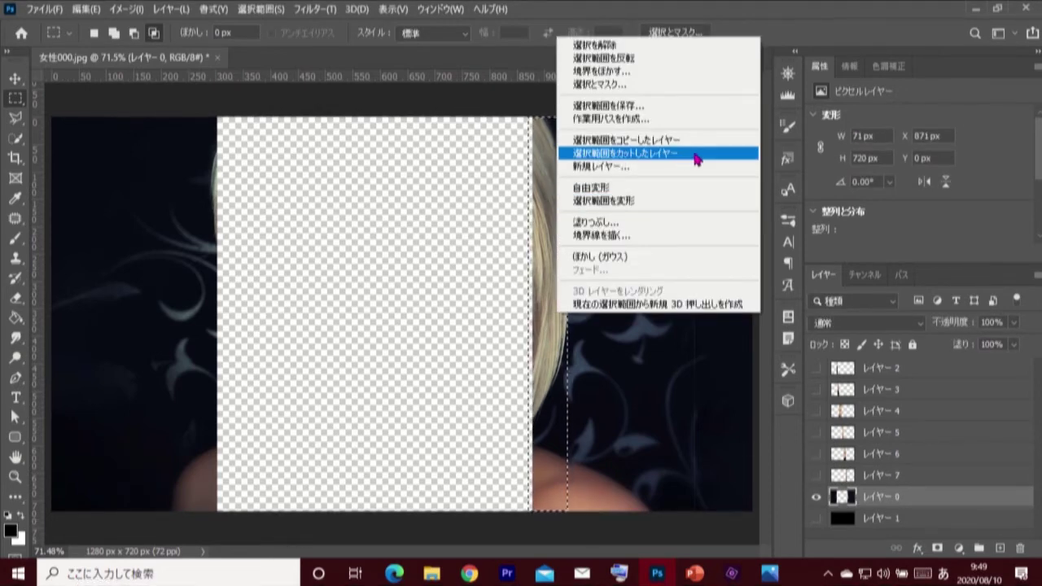
left_click(654, 154)
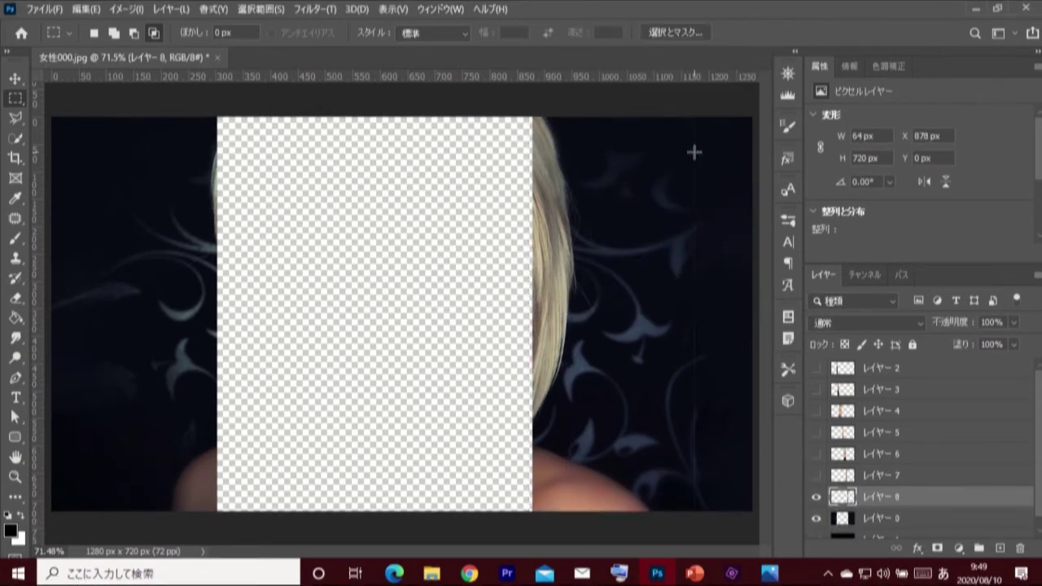
left_click(817, 496)
left_click(929, 521)
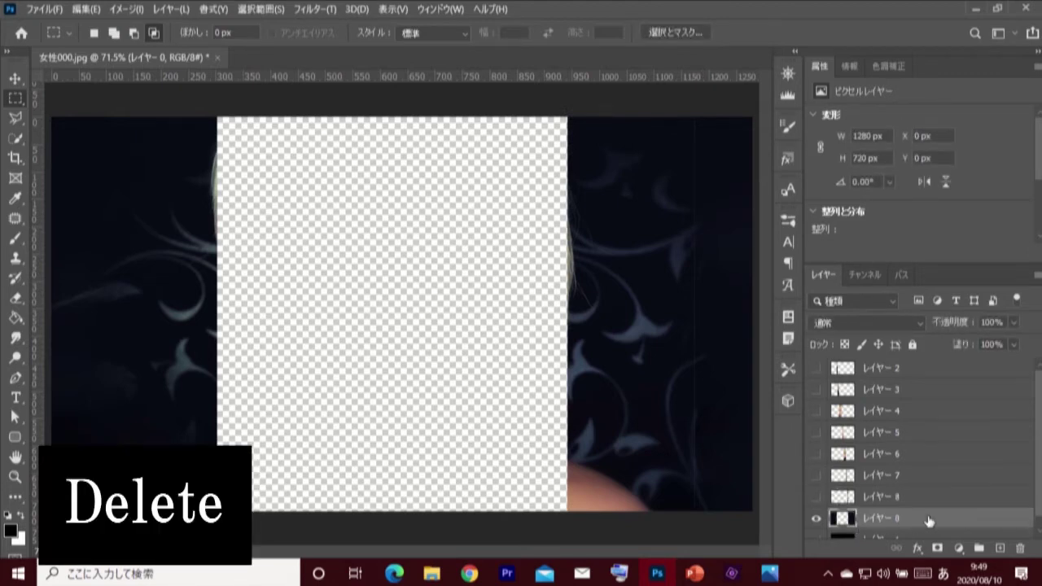
Delete the original Layer 0 and make strip layers 2 through 8 visible
left_click_drag(929, 521, 1023, 550)
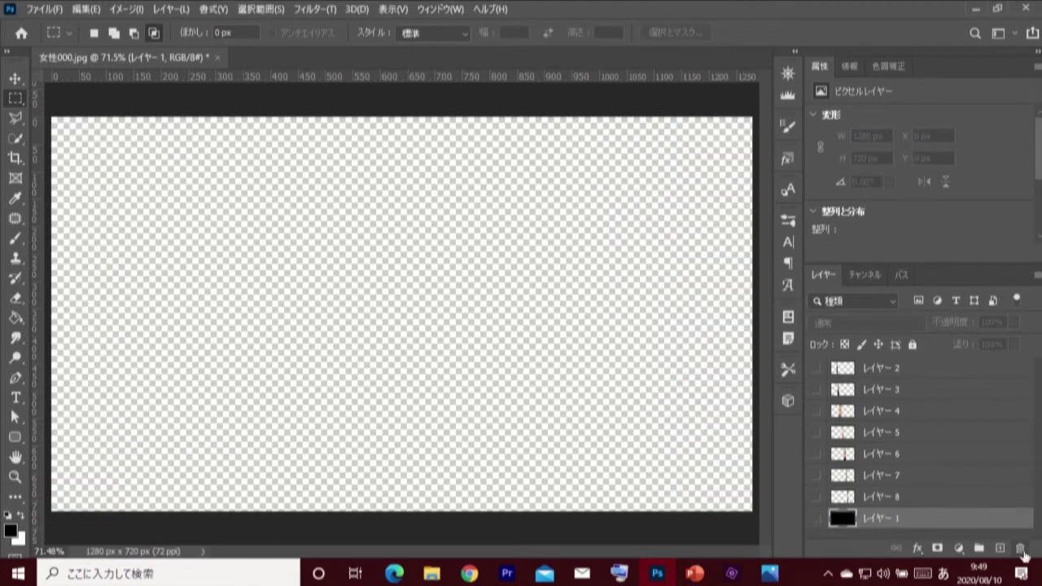
left_click(817, 368)
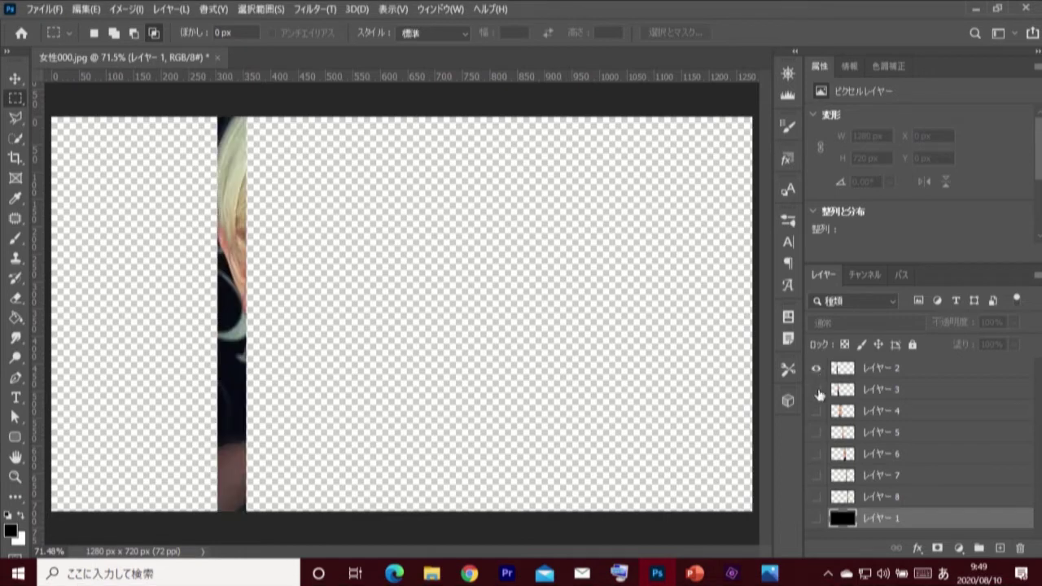
left_click(816, 389)
left_click(816, 412)
left_click(817, 432)
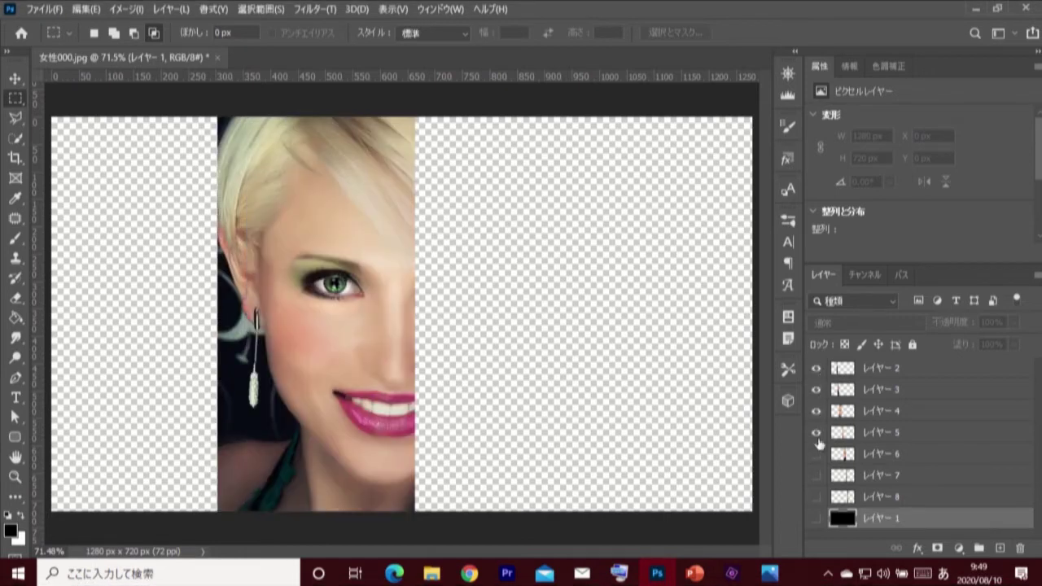
left_click(817, 454)
left_click(817, 475)
left_click(817, 496)
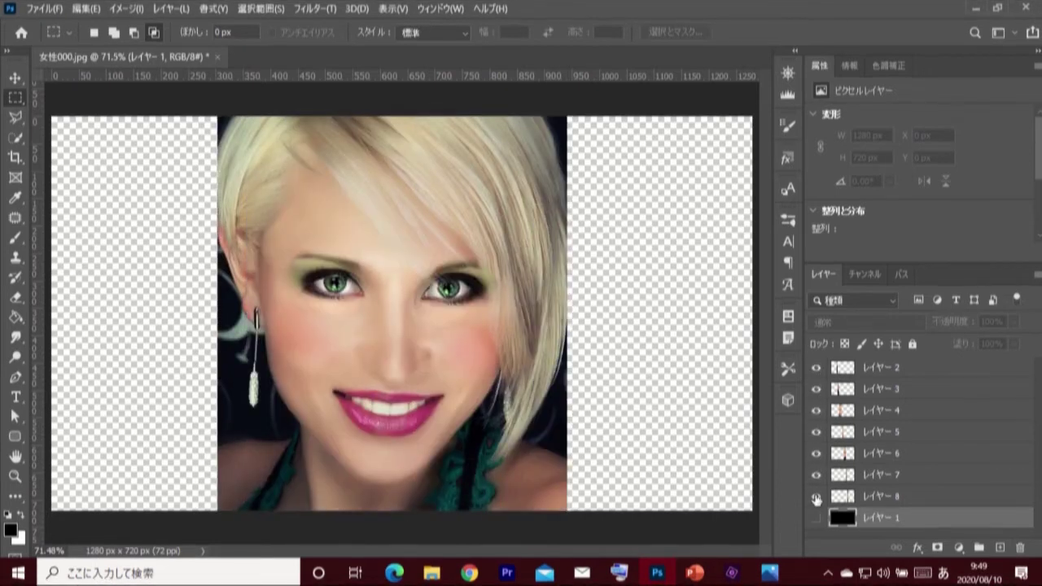
Toggle the black Layer 1 on and off, then select Layer 2
left_click(817, 518)
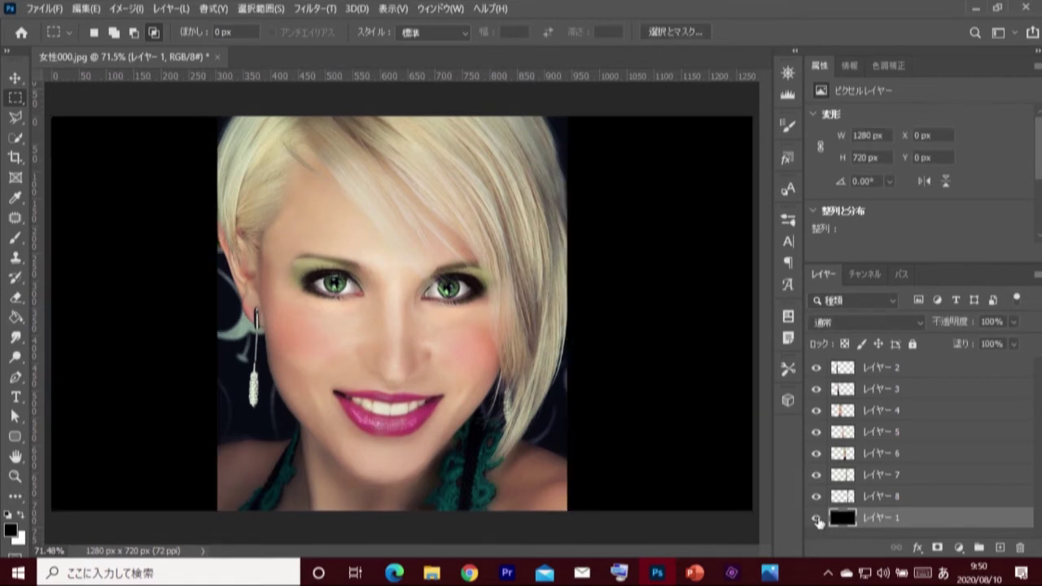
left_click(817, 519)
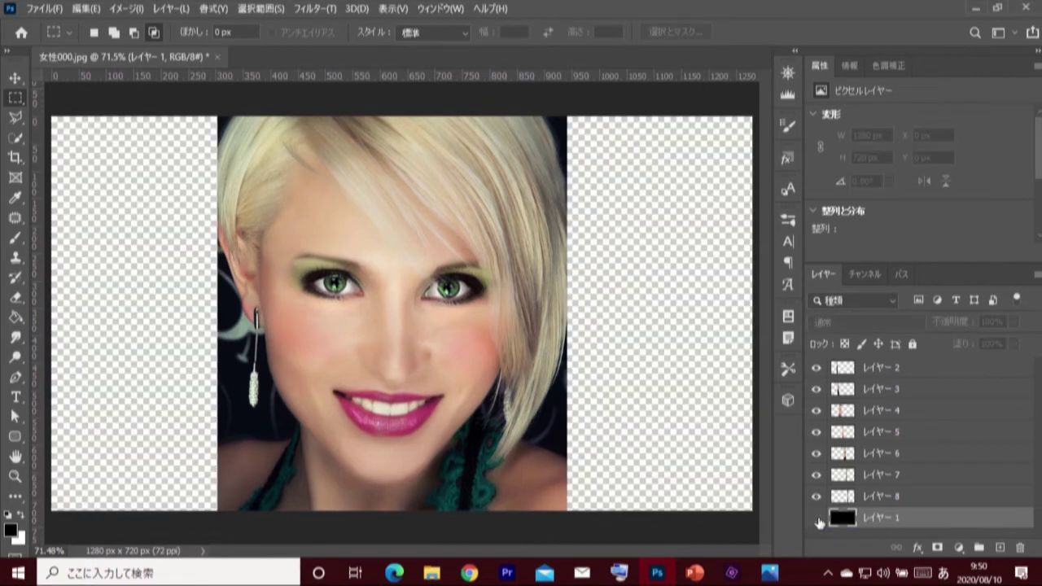
left_click(886, 371)
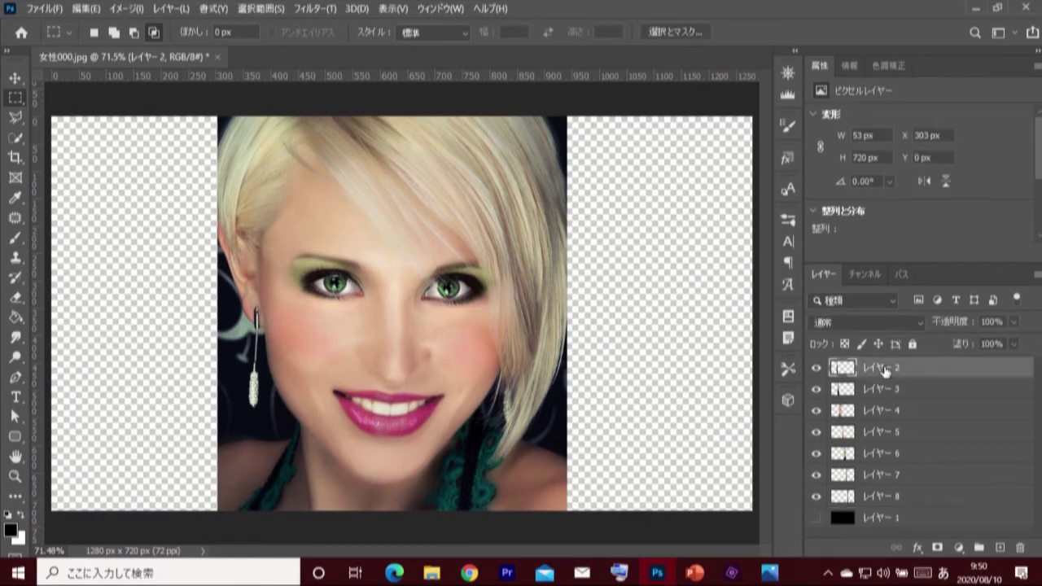
Move the left face and hair strips left and the right strips right, including 58 px
left_click(17, 78)
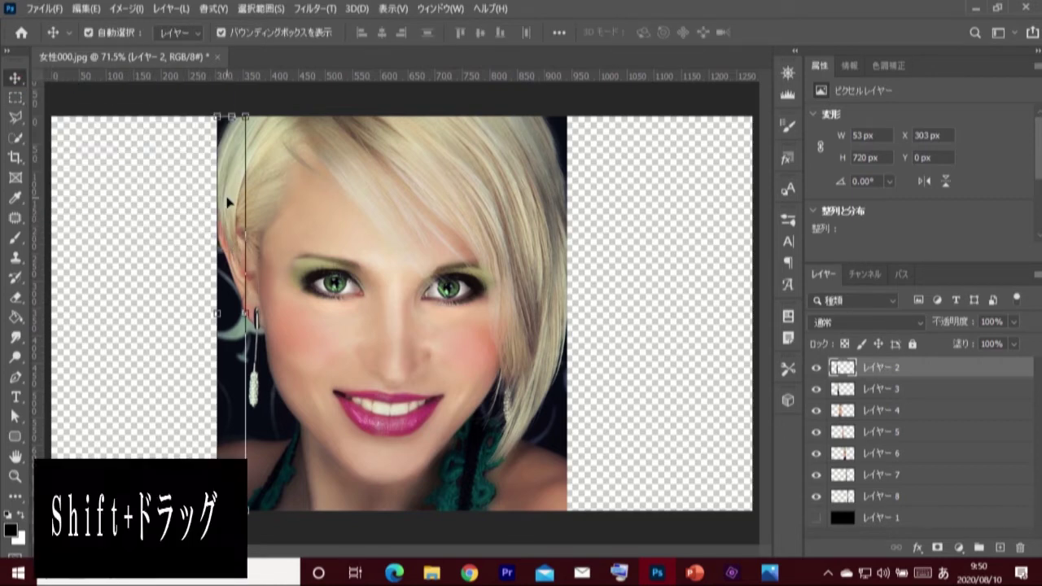
left_click_drag(230, 202, 83, 196)
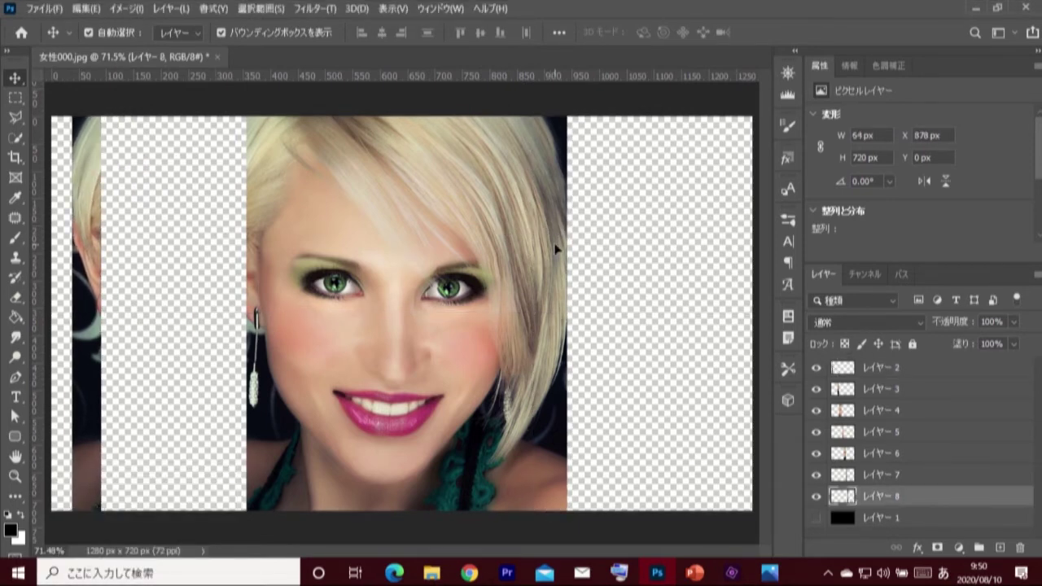
mouse_move(550, 221)
left_mouse_down()
mouse_move(634, 252)
mouse_move(724, 255)
left_mouse_up()
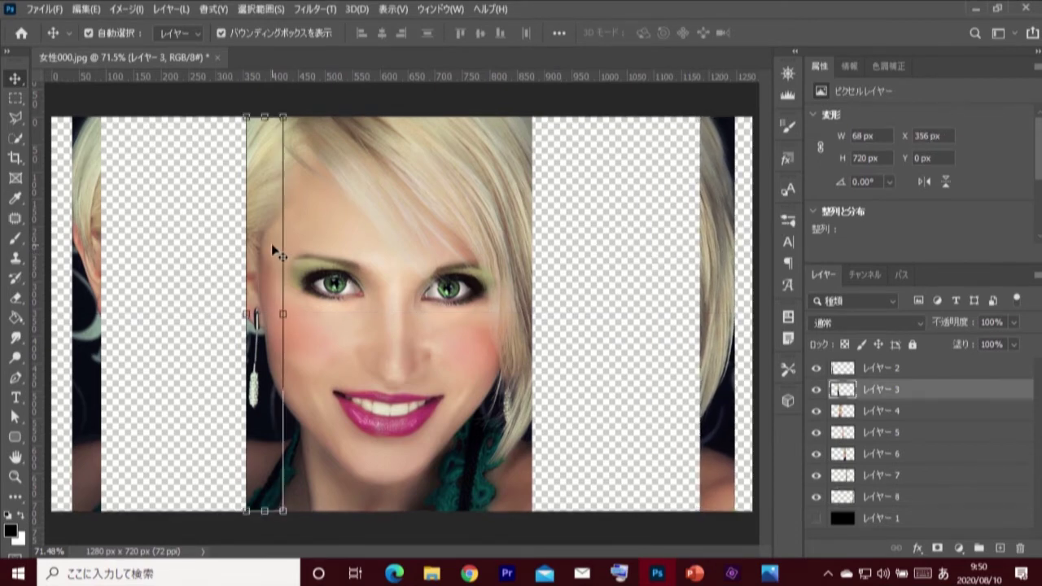
left_click_drag(271, 243, 162, 234)
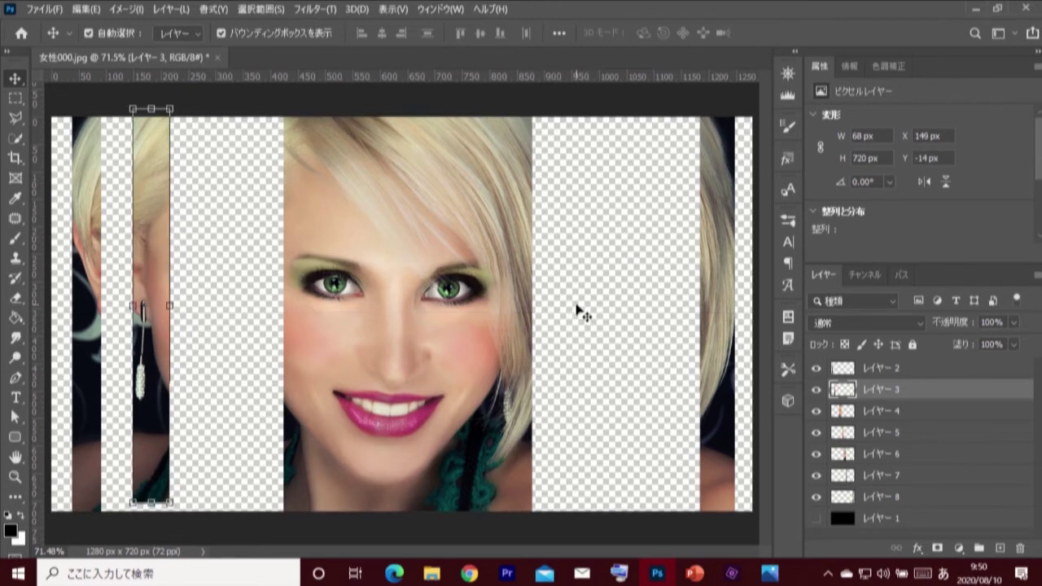
left_click_drag(151, 299, 152, 312)
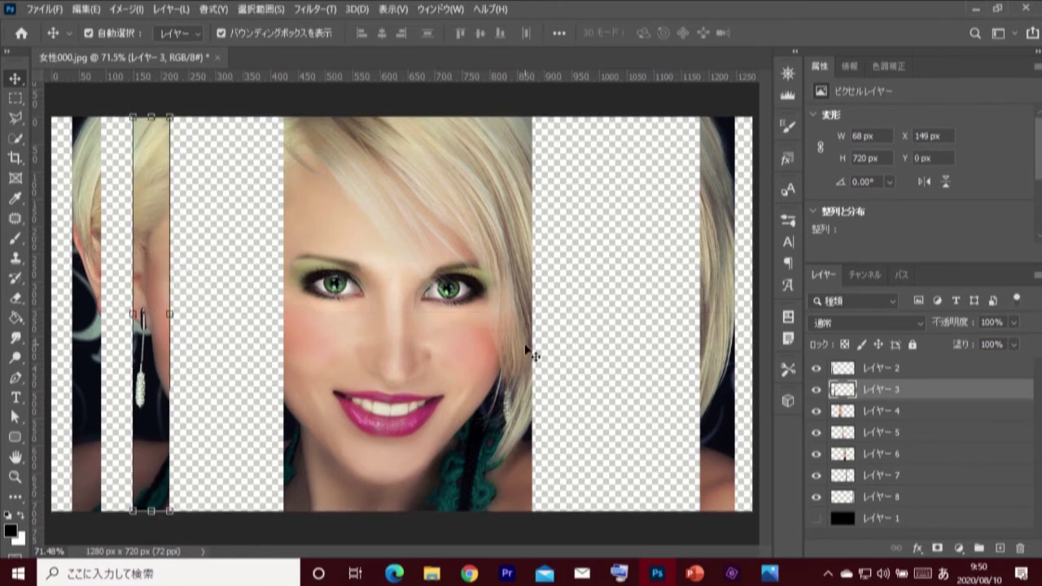
left_click_drag(516, 344, 643, 340)
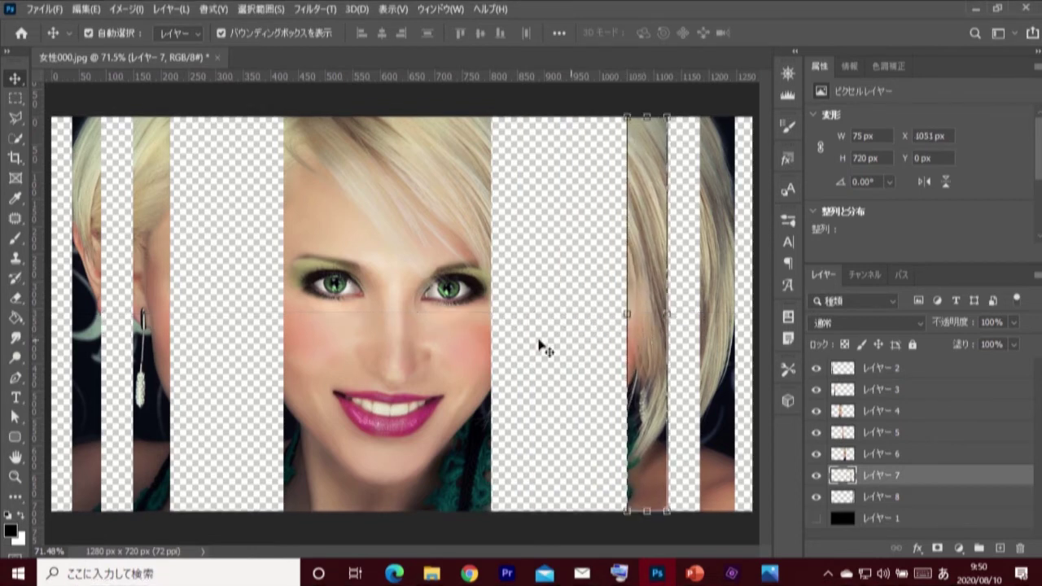
Move the central strip 124 px left, the right-of-centre strip right, the middle strip 21 px right
left_click_drag(318, 333, 252, 321)
key("Escape")
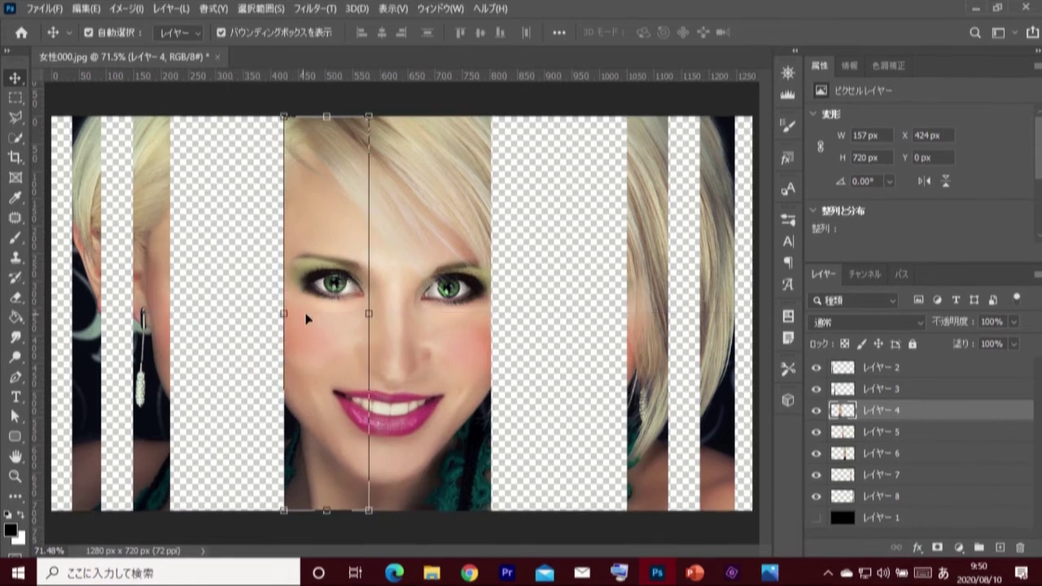
left_click_drag(323, 320, 252, 311)
left_click(462, 326)
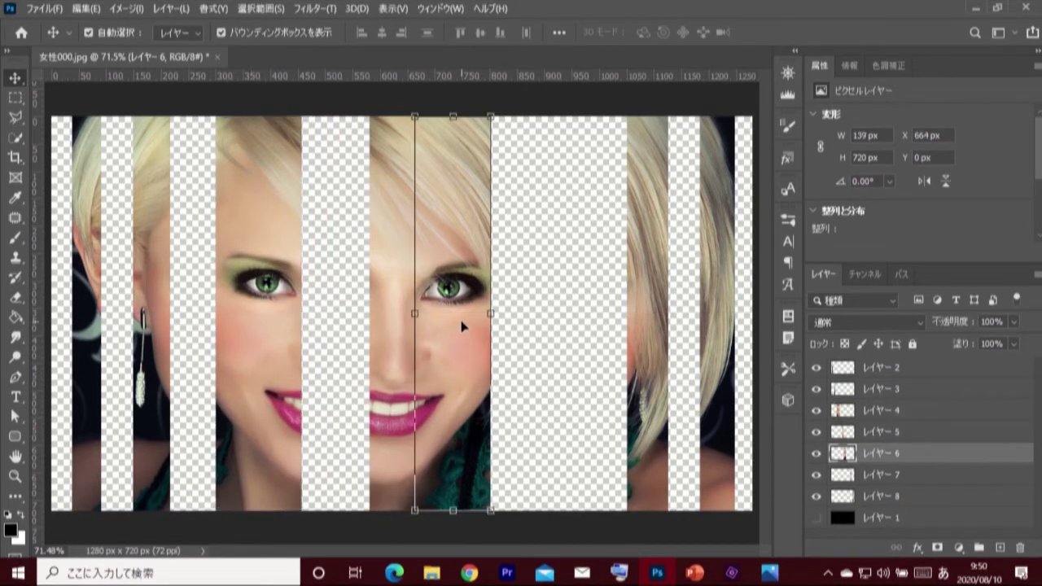
left_click_drag(462, 326, 553, 331)
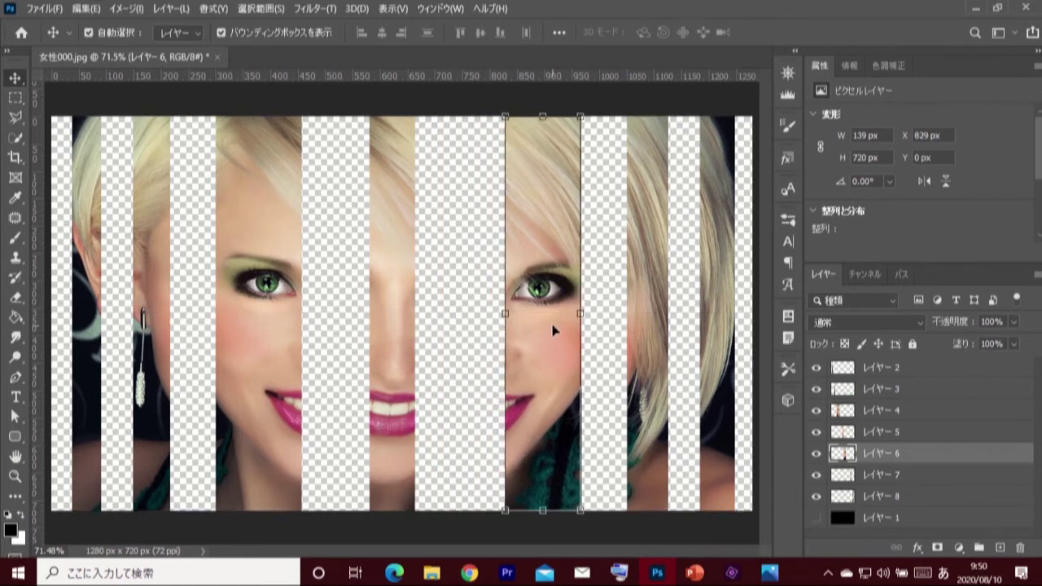
left_click(400, 333)
left_click_drag(400, 332, 416, 329)
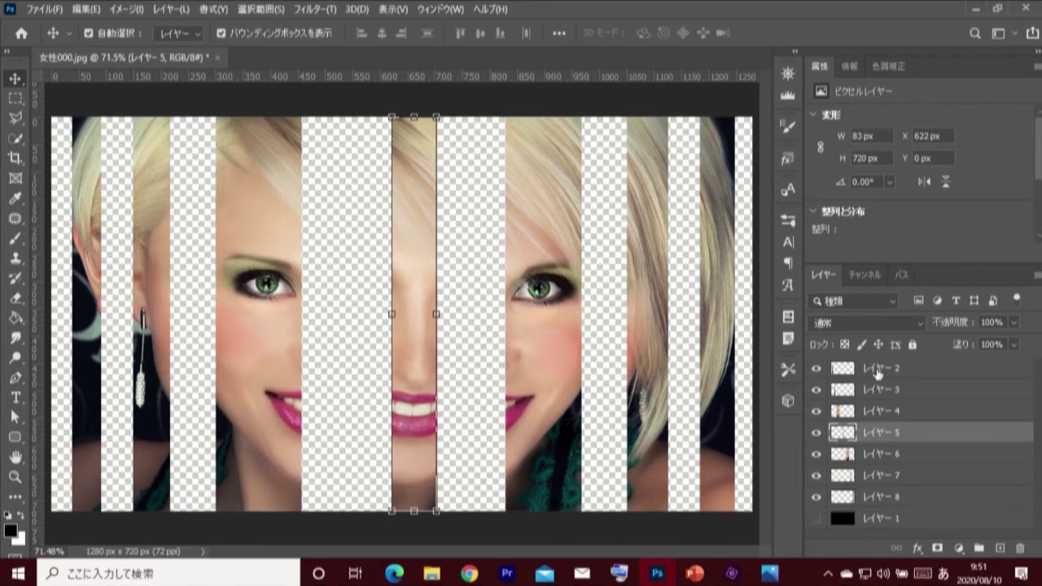
Stamp the visible strips into Layer 9, duplicate it, hide the copy, and select Layer 9
left_click(906, 371)
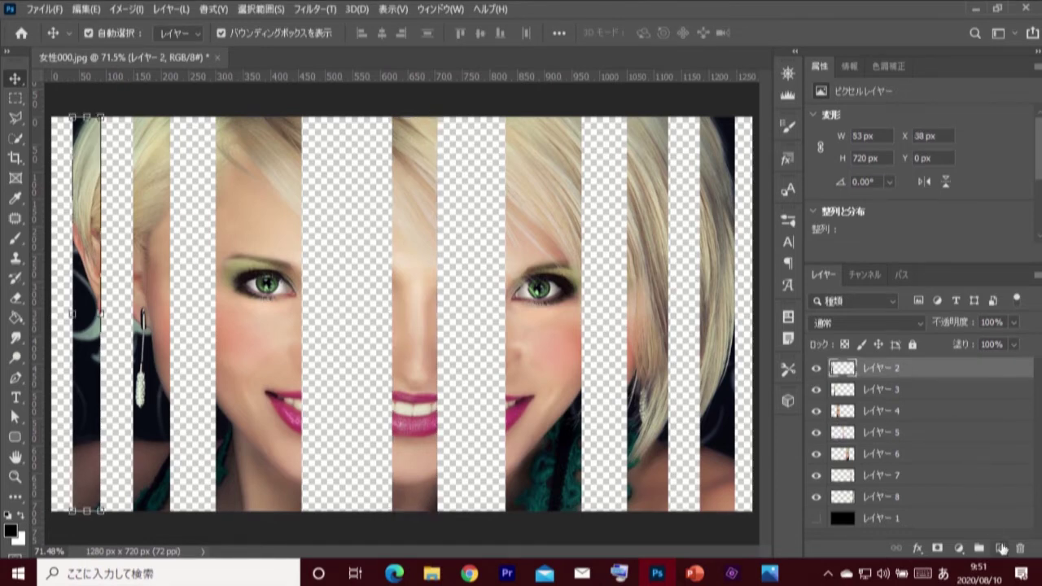
key("ctrl+shift+alt+e")
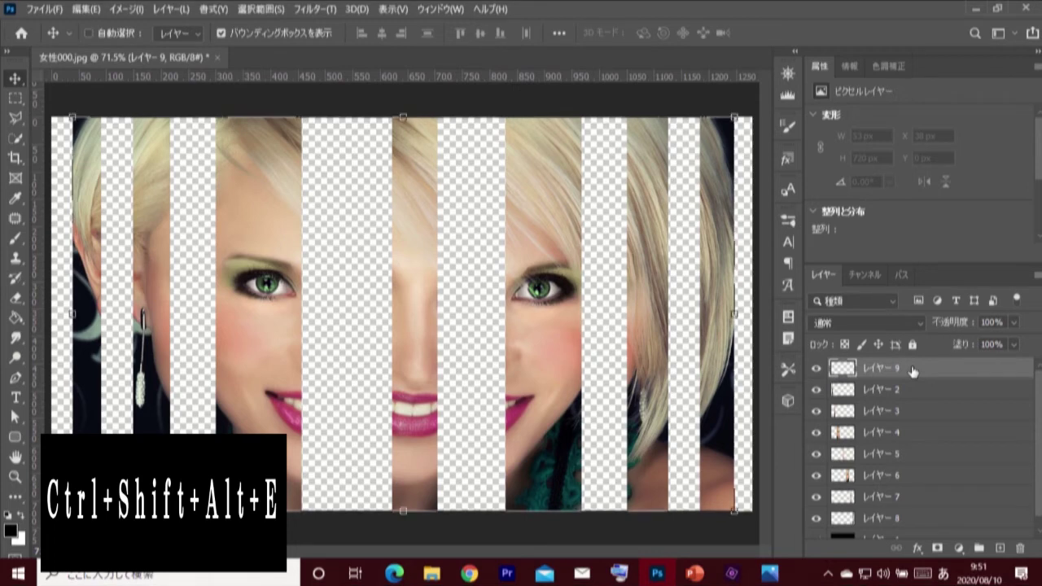
key("ctrl+j")
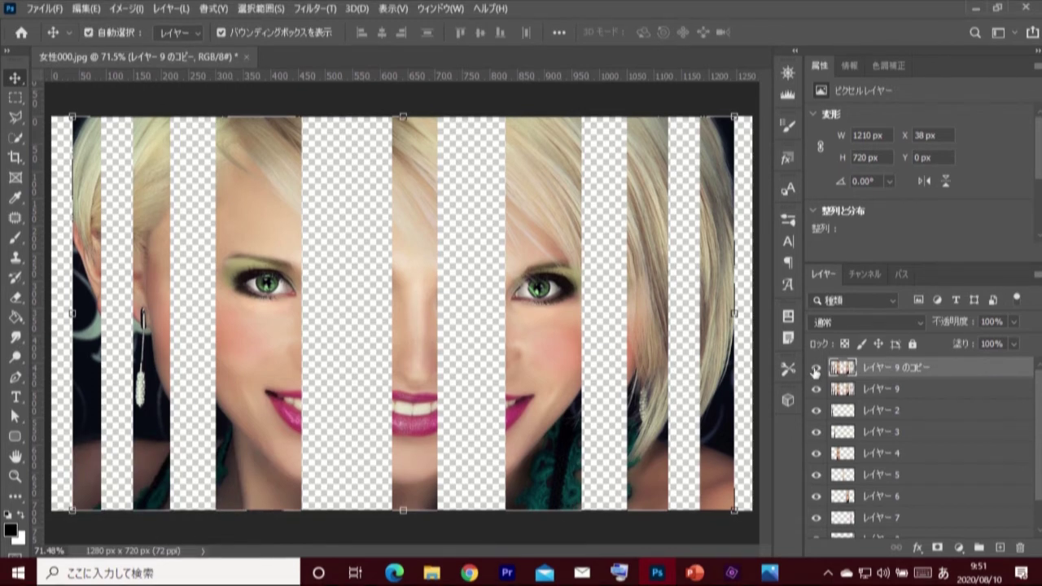
left_click(815, 371)
left_click(908, 392)
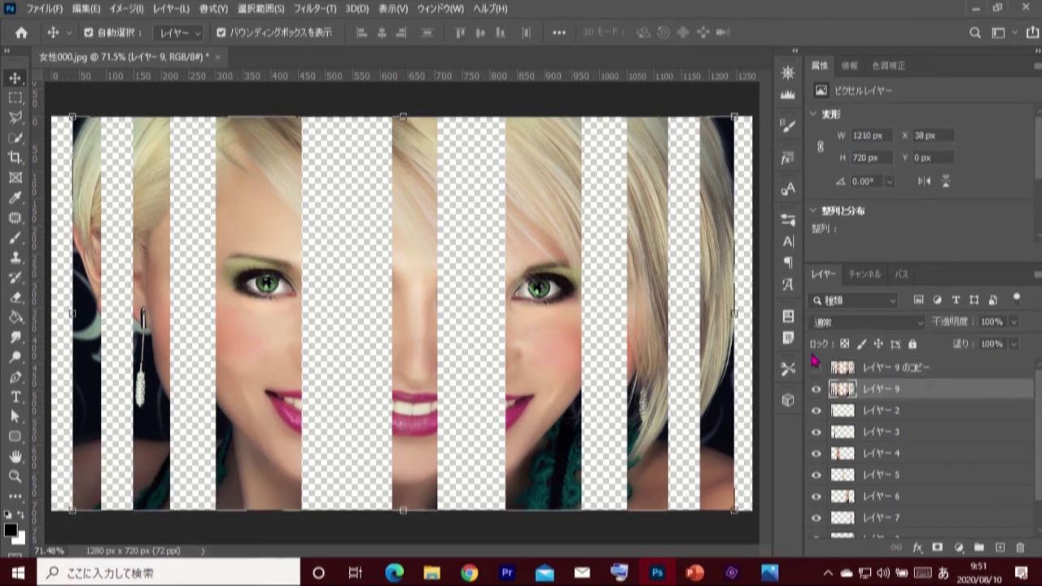
left_click(303, 11)
mouse_move(383, 239)
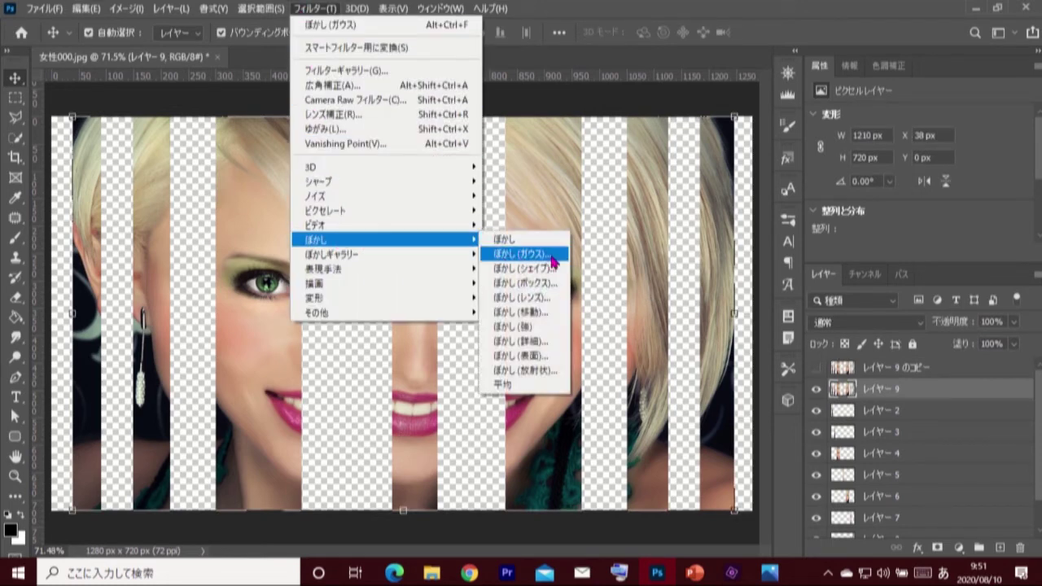
Give Layer 9 a 5.5 px Gaussian Blur, move it below the strips, and show black Layer 1
left_click(552, 261)
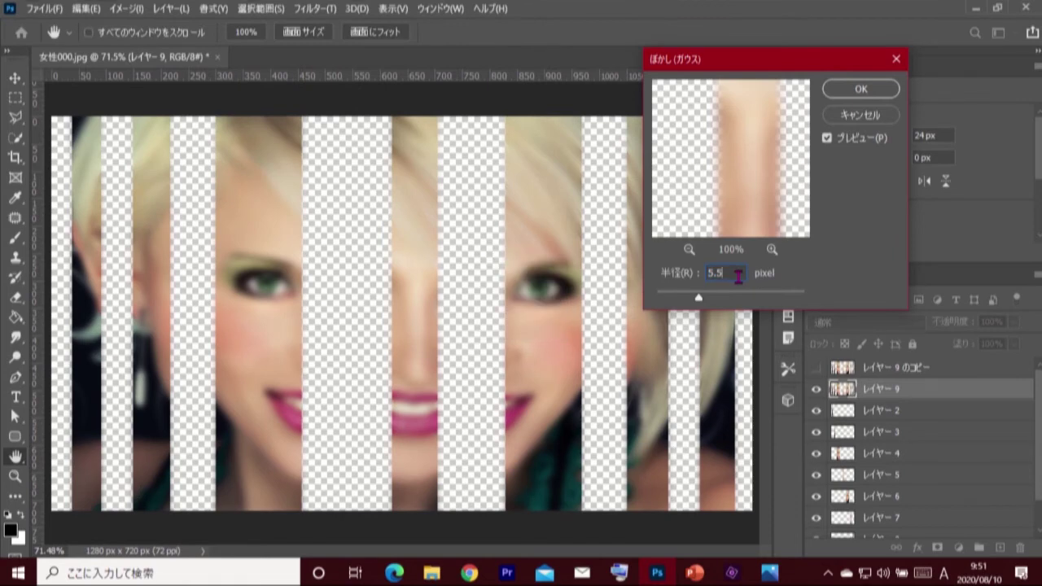
left_click(859, 89)
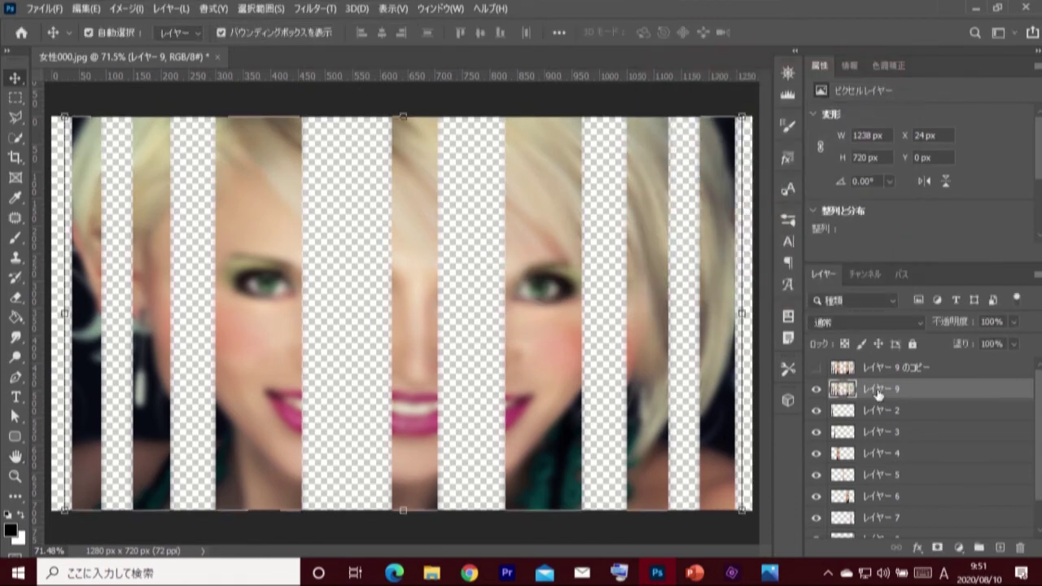
left_click_drag(904, 391, 862, 528)
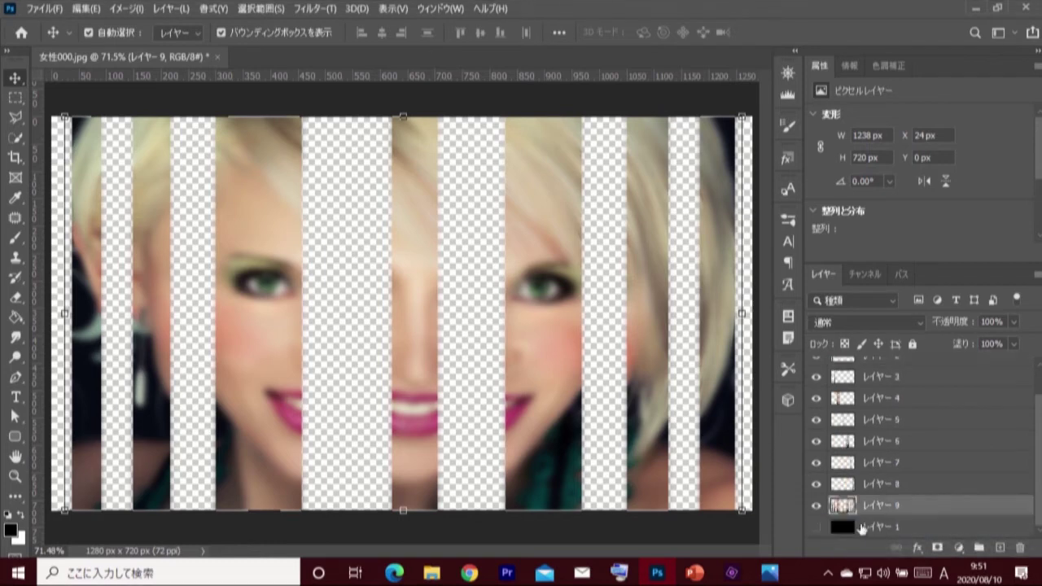
left_click(817, 528)
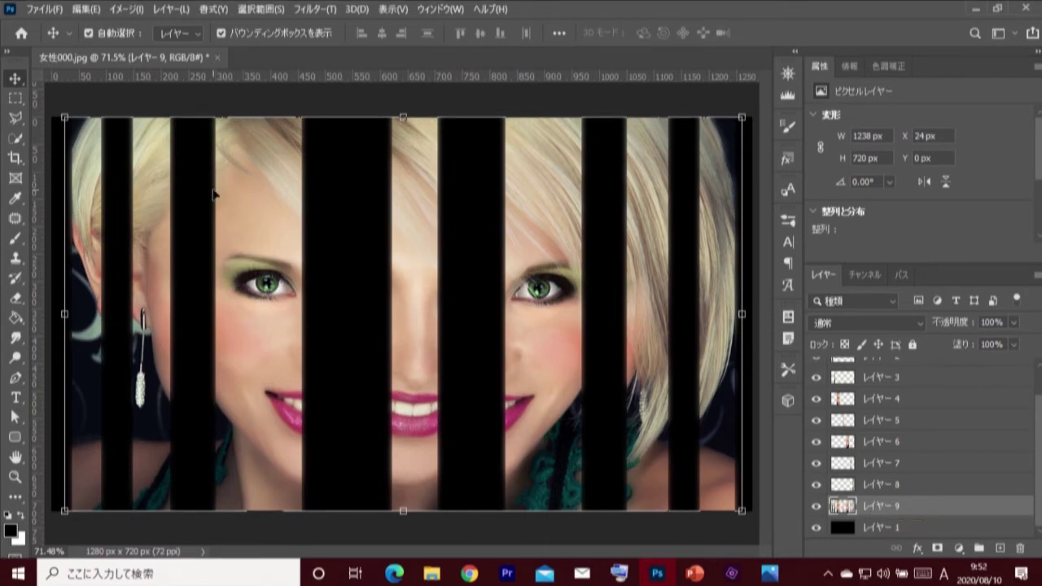
Shift the blurred Layer 9 right to X 186 px with Free Transform and commit
right_click(14, 79)
left_click(61, 80)
left_click(741, 117)
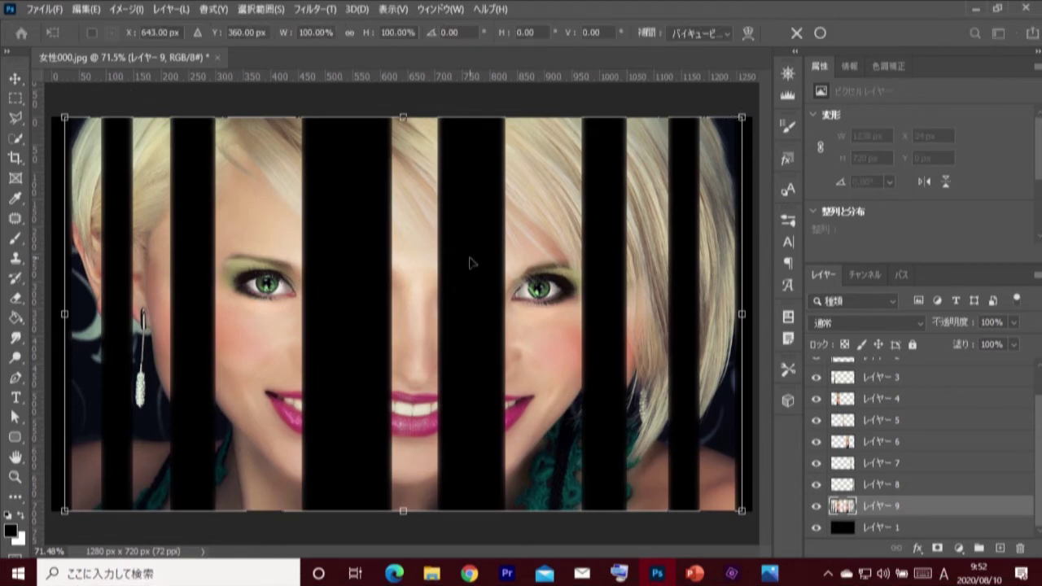
left_click_drag(285, 316, 367, 318)
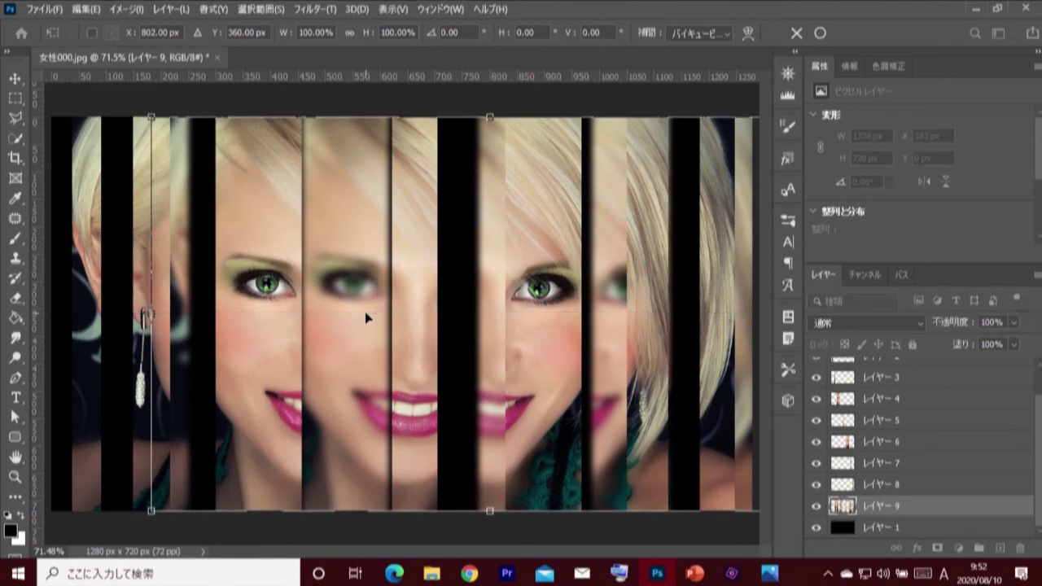
key("Right")
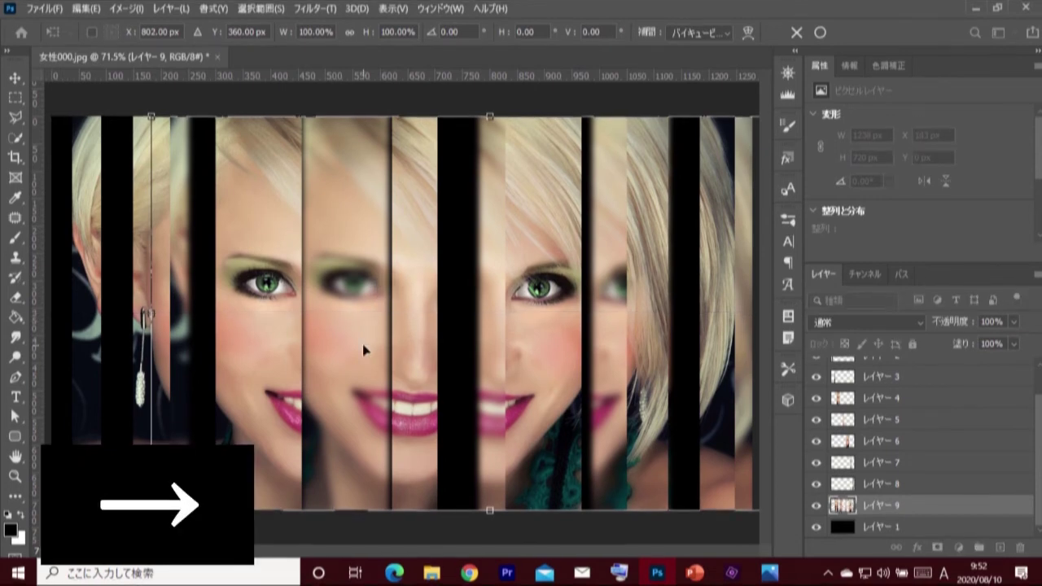
key("Right")
key("Right")
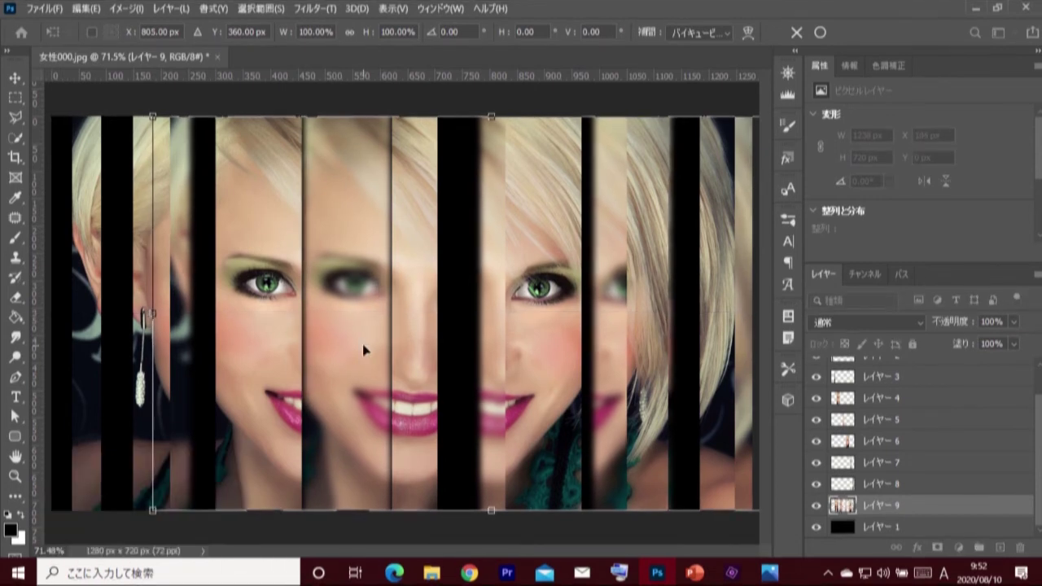
left_click(824, 35)
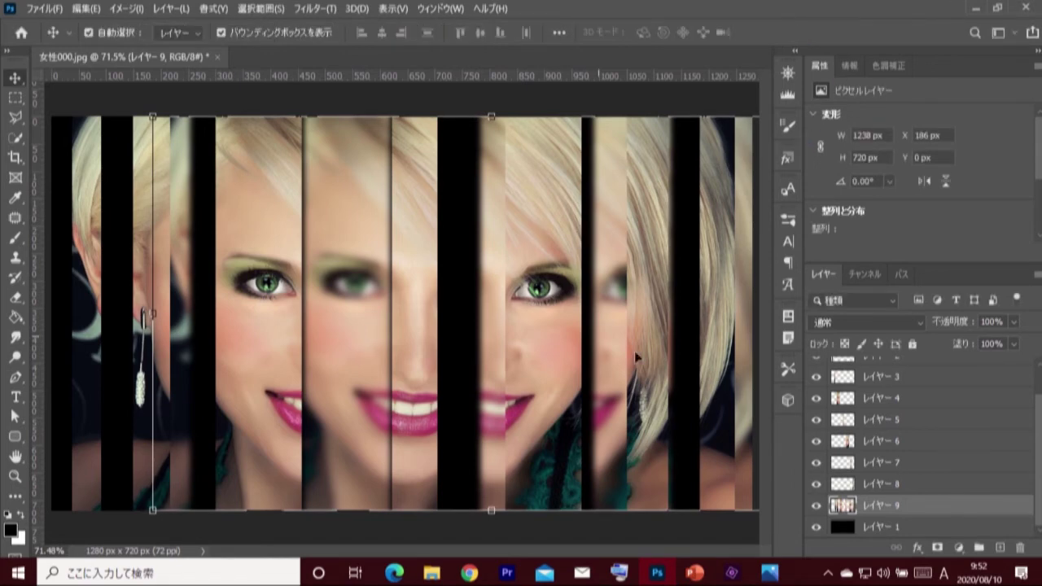
scroll(1038, 411, "up", 2)
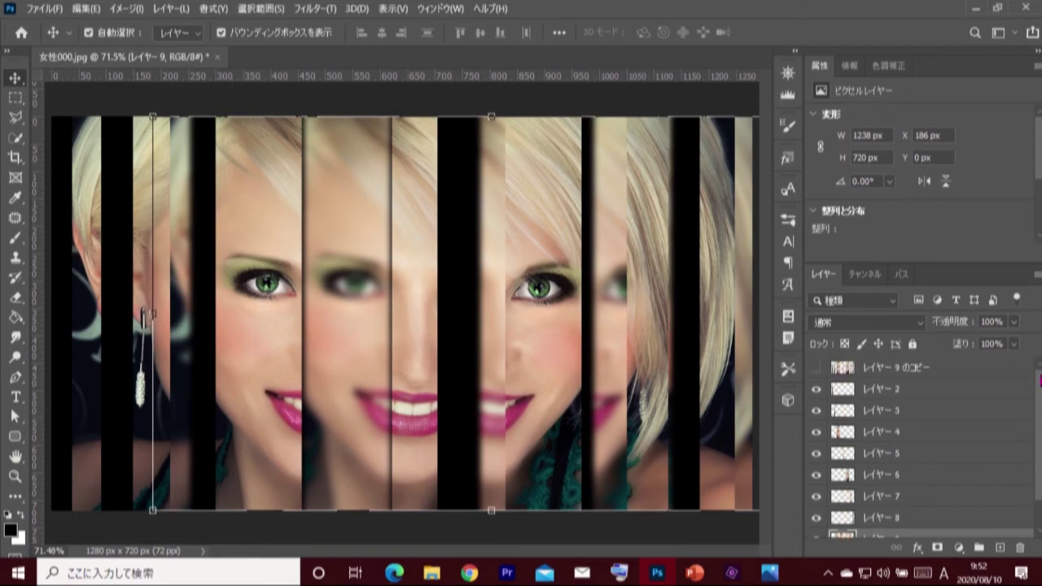
Place Layer 9 copy above Layer 1, shift it left, and set its opacity to 50%
left_click(912, 370)
left_click_drag(912, 370, 861, 521)
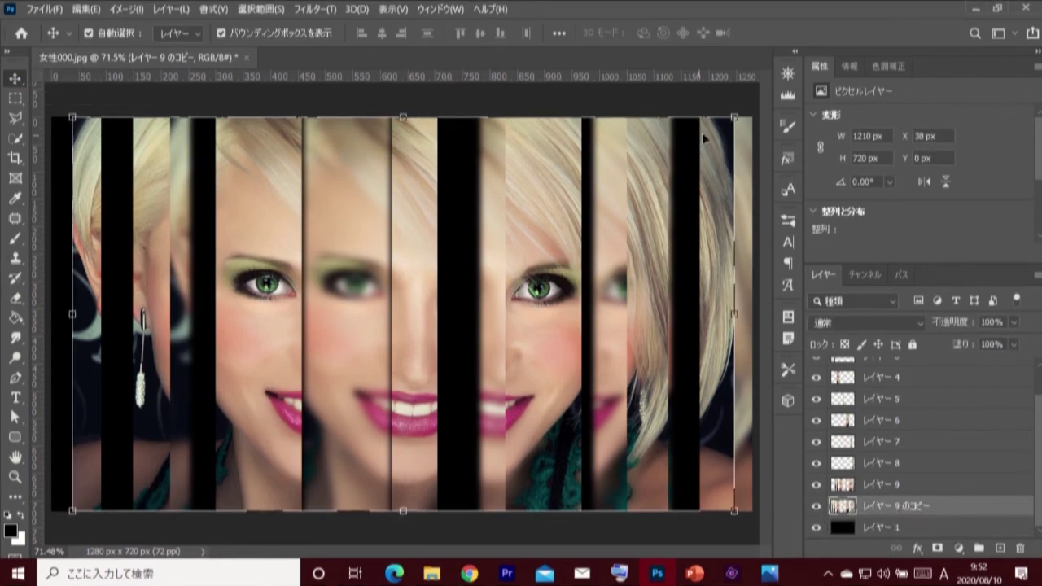
key("ctrl+t")
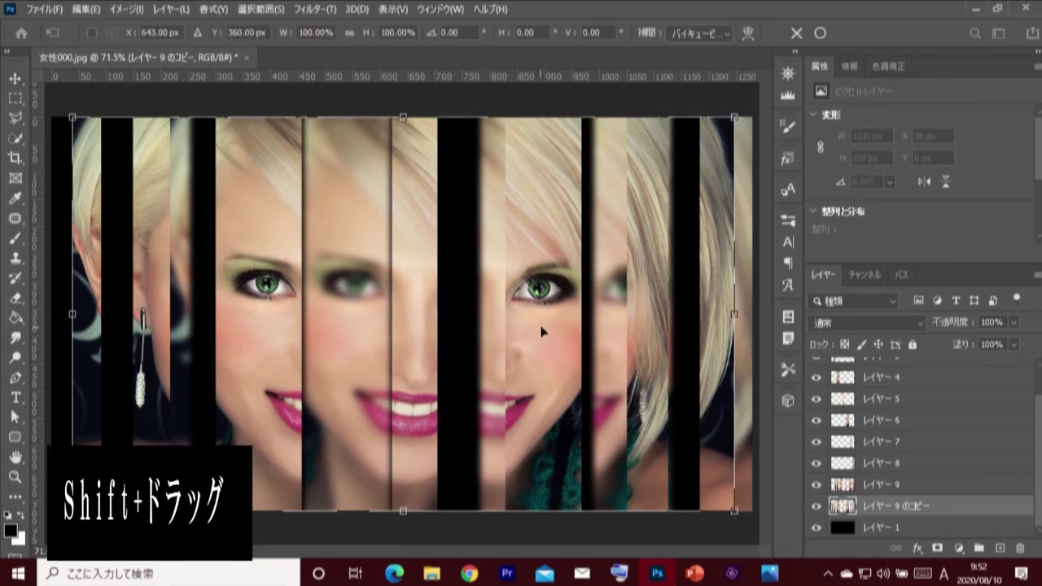
left_click_drag(542, 332, 478, 332)
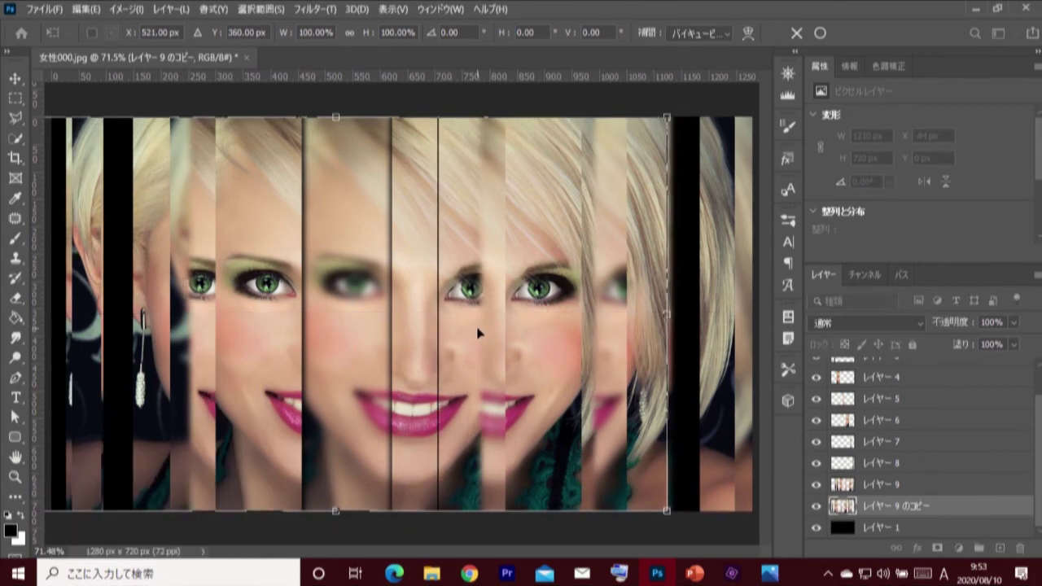
left_click(1015, 326)
left_click_drag(1016, 343, 963, 354)
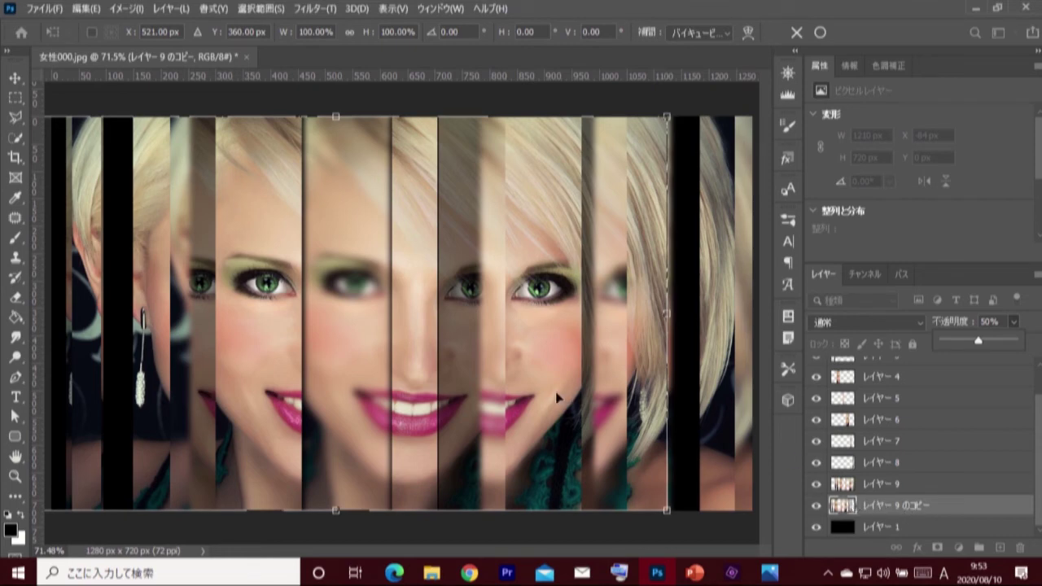
right_click(15, 78)
Nudge the layer 6 strip right with the Move tool to X 865 px, then reselect the layer 9 copy
left_click(73, 96)
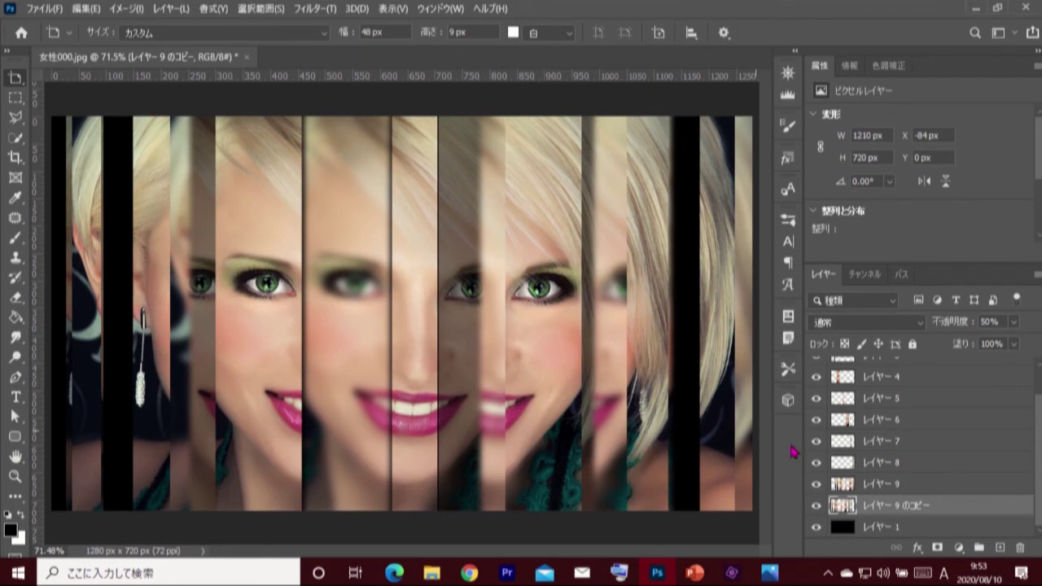
key("v")
left_click(550, 358)
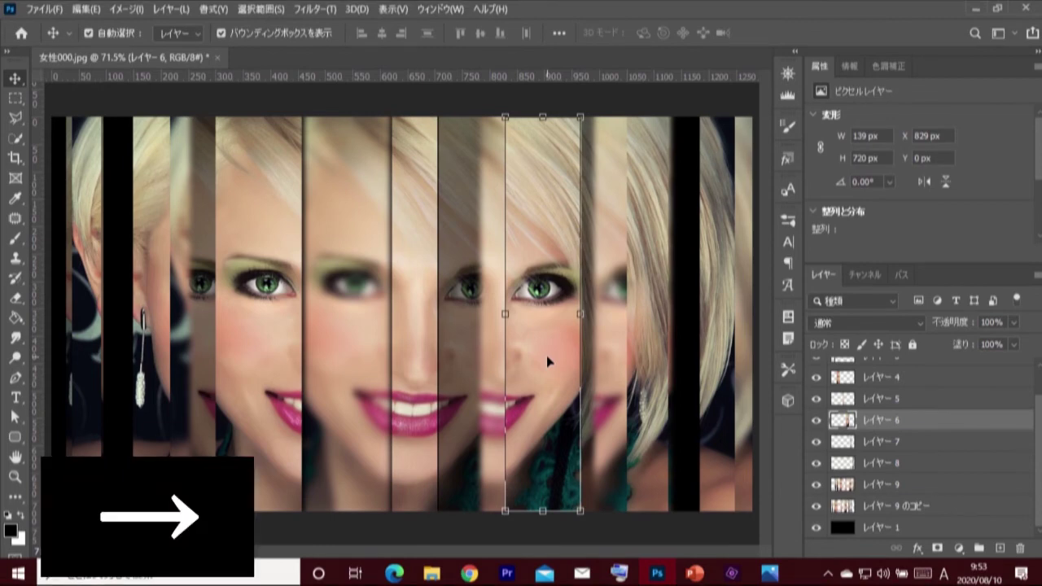
key("Right")
key("Right")
key("Right")
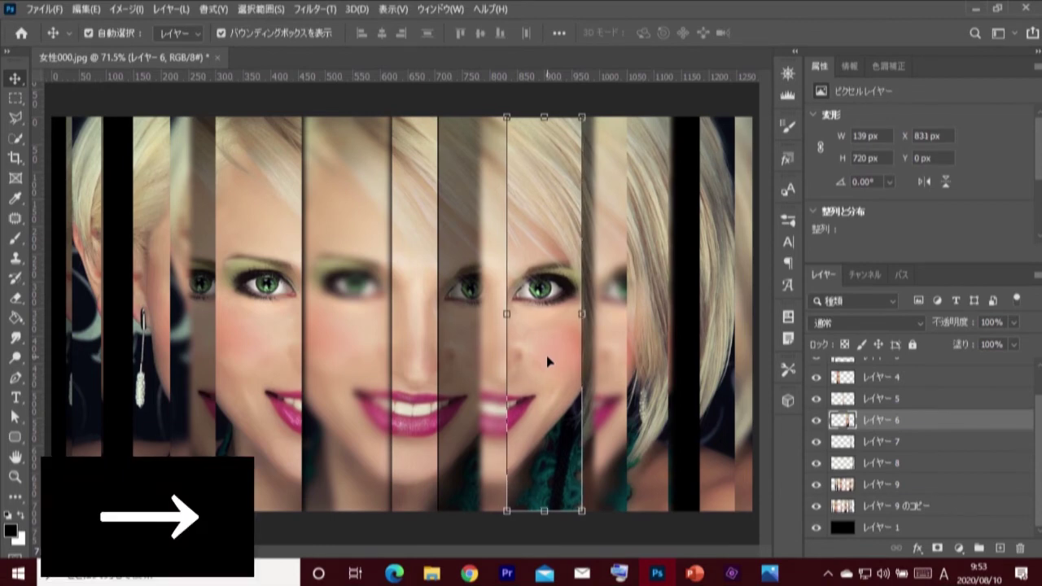
key("Right")
key("Right")
key("Right")
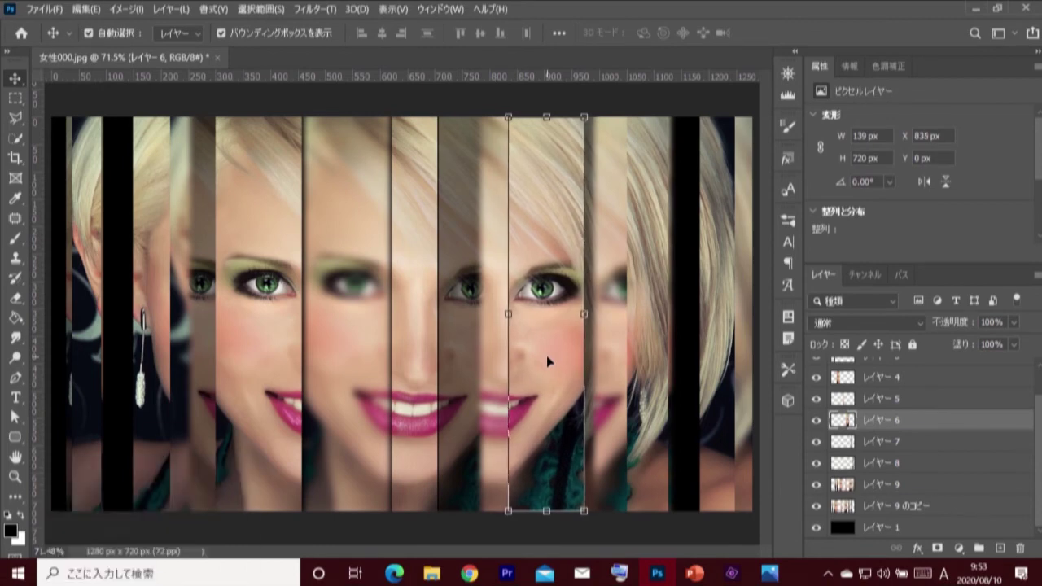
key("Right")
key("Right")
key("Right")
key("Right")
key("Right")
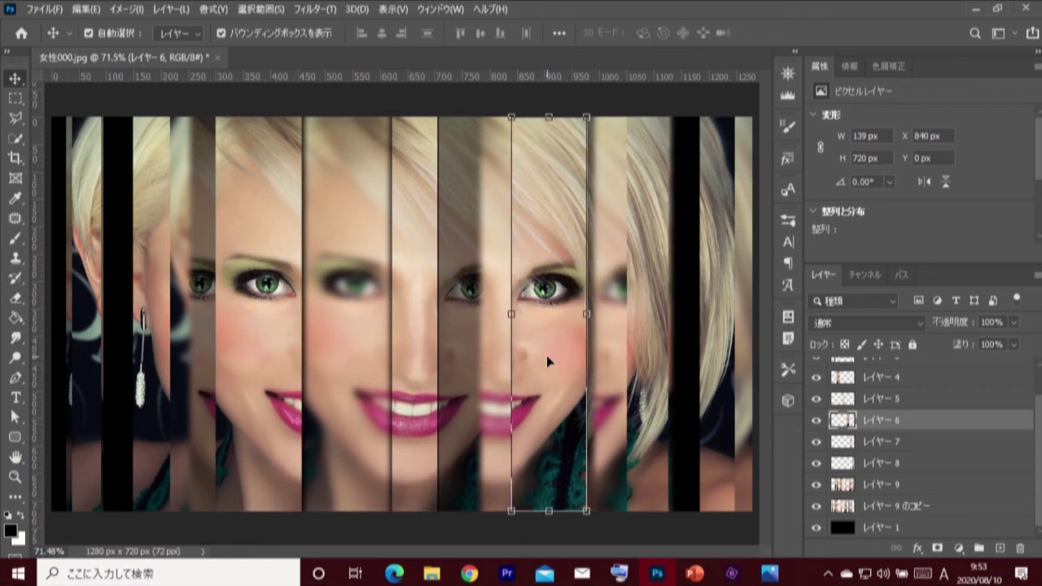
key("Right")
key("Right")
key("Right")
key("Right")
key("Right")
key("Right")
key("Right")
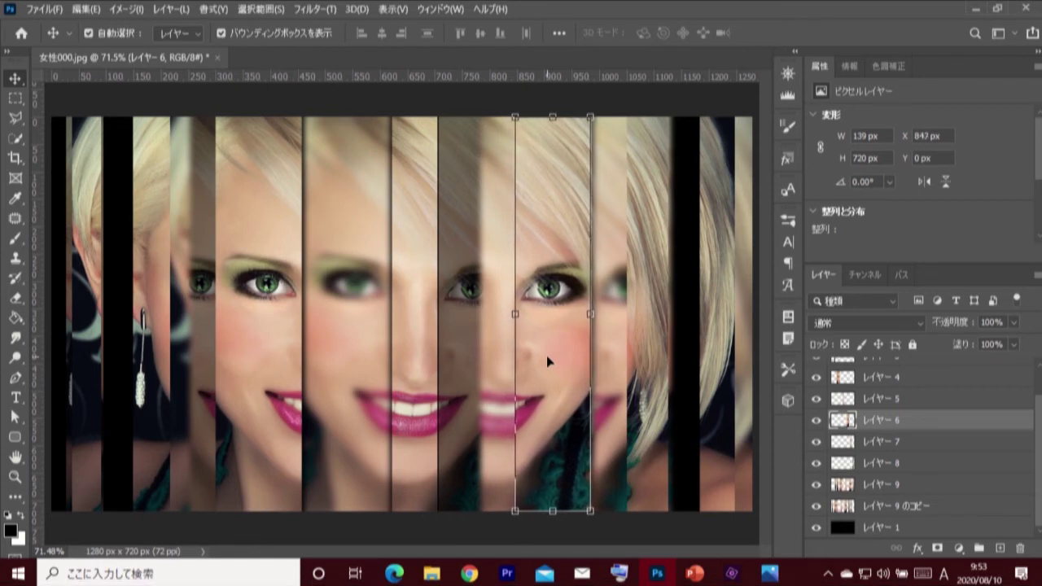
key("Right")
key("Right")
key("Right")
key("Right")
key("Right")
key("Right")
key("Right")
key("Right")
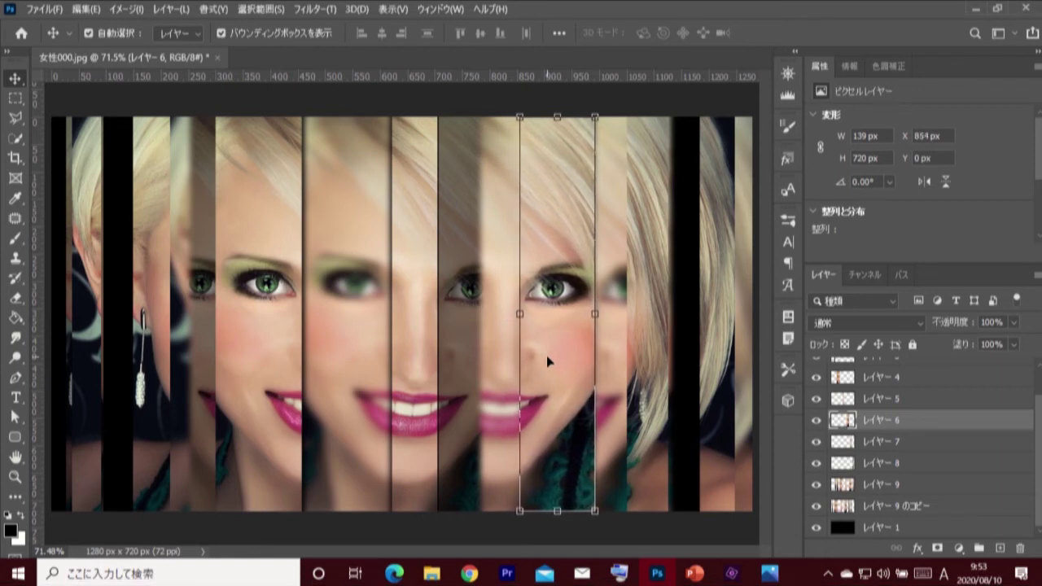
key("Right")
key("Right")
key("Right")
key("Right")
key("Right")
key("Right")
key("Right")
key("Right")
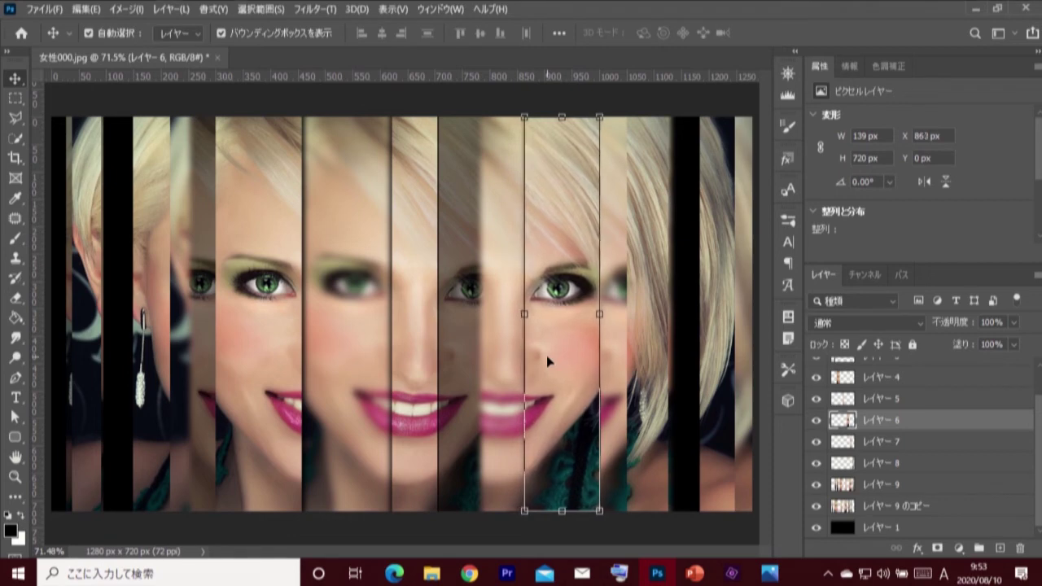
key("Right")
key("Right")
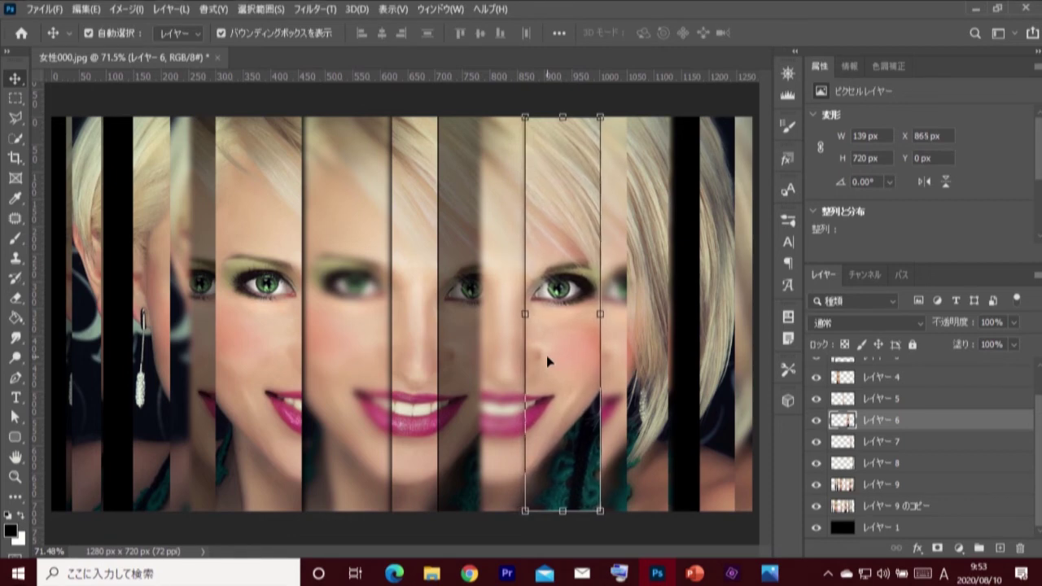
left_click(885, 509)
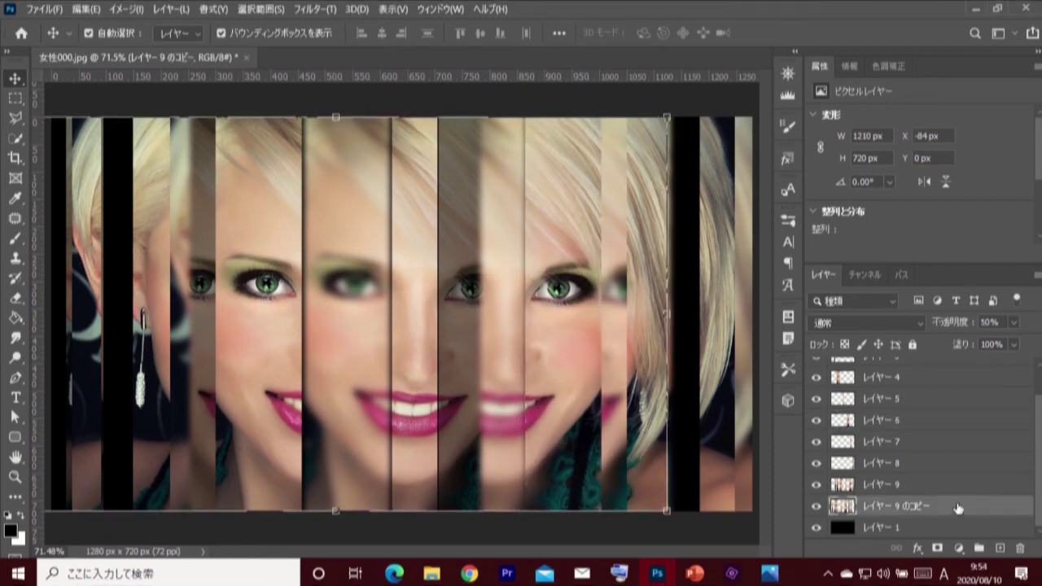
Add a new empty layer 10 above layer 2 at the top of the stack
left_click(15, 98)
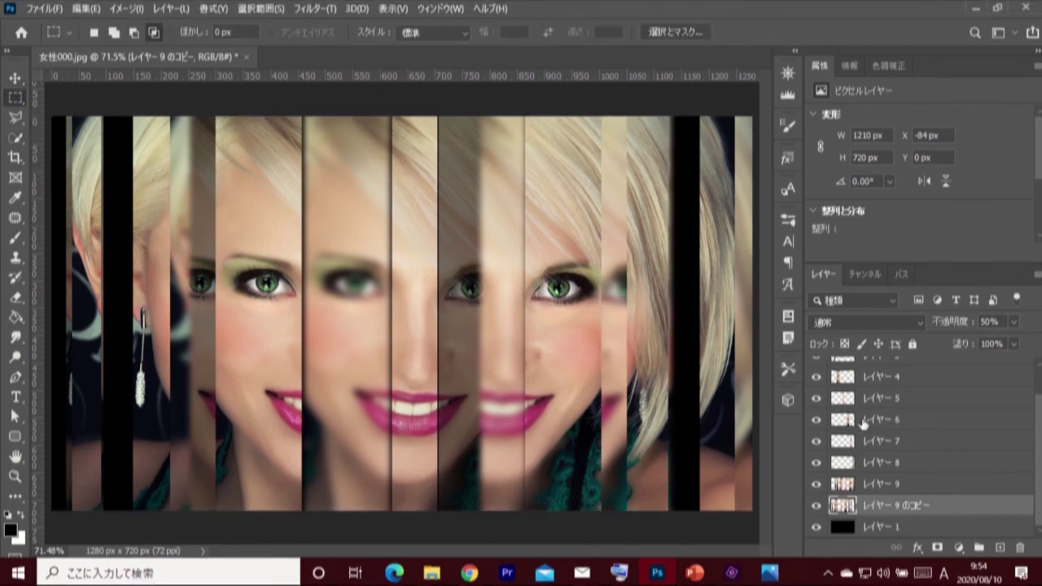
scroll(1038, 419, "up", 1)
scroll(958, 396, "up", 1)
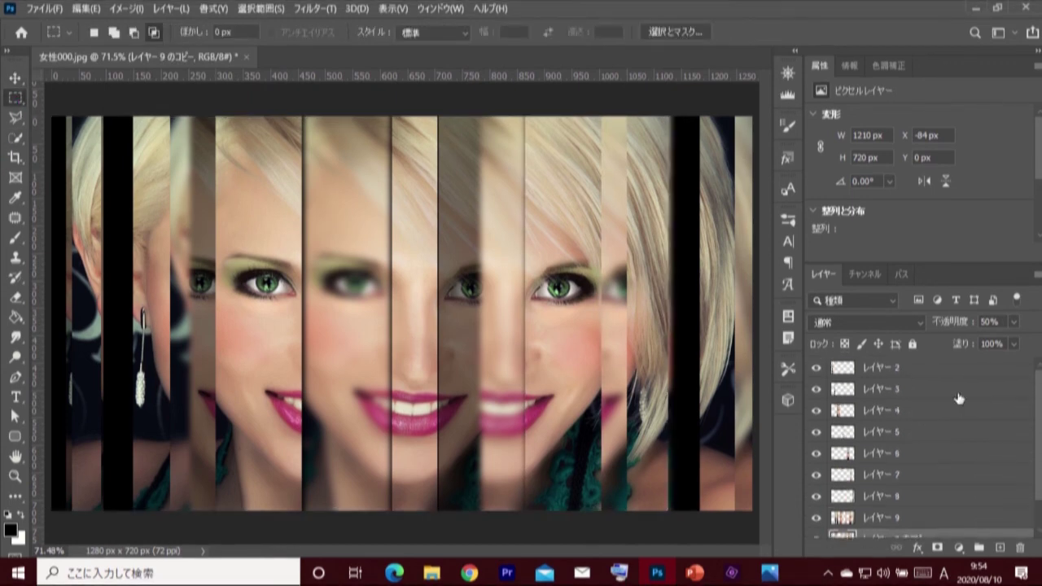
left_click(881, 371)
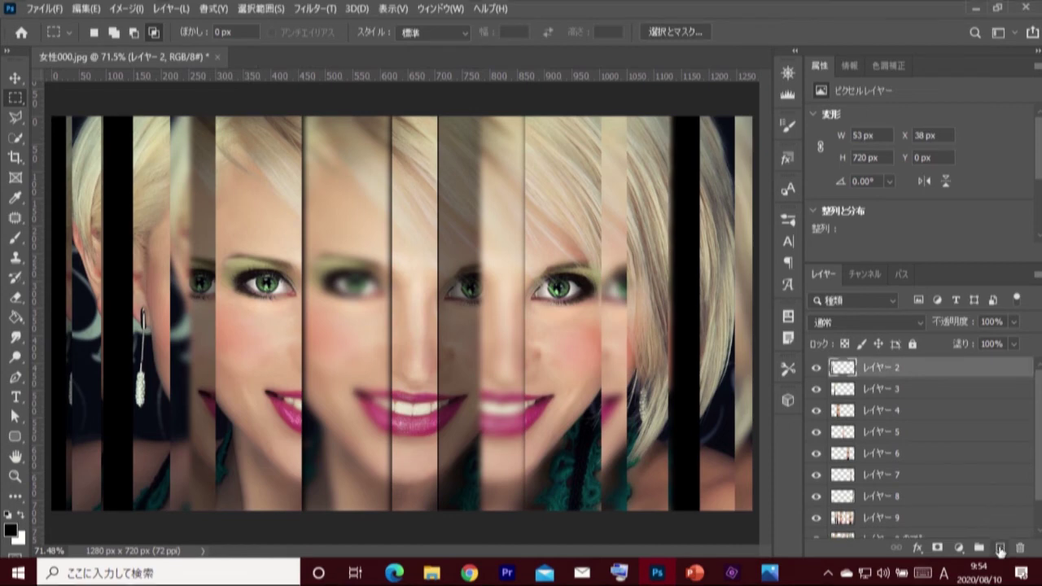
left_click(1000, 547)
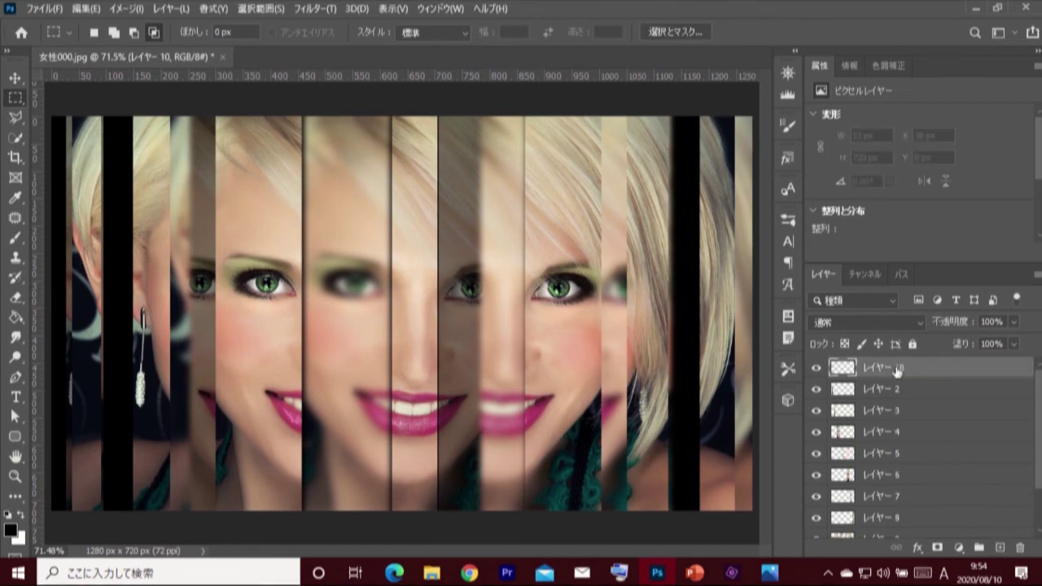
Set the Gradient tool to the basic Foreground to Transparent preset
left_click(14, 317)
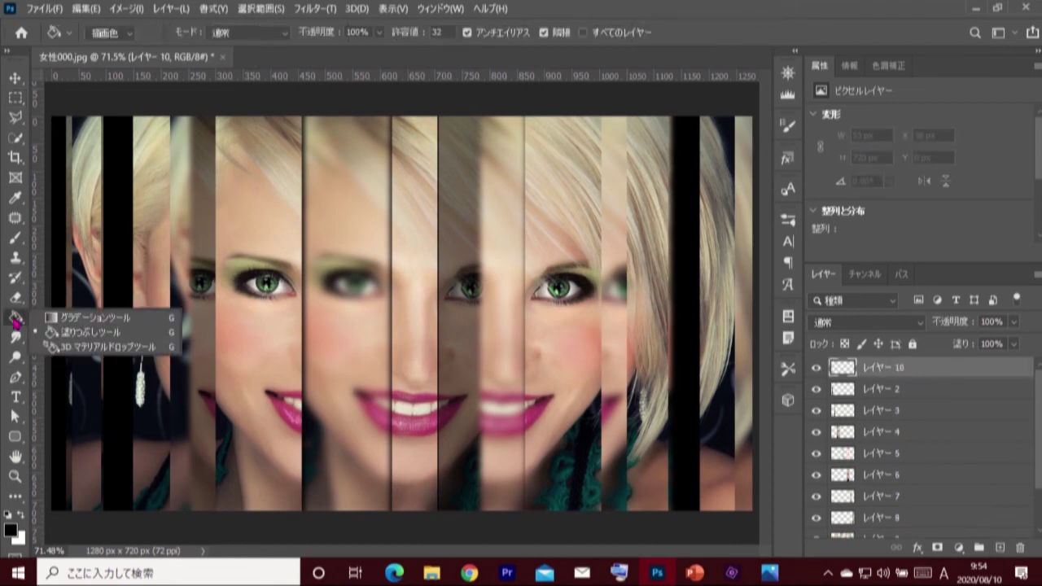
left_click(148, 318)
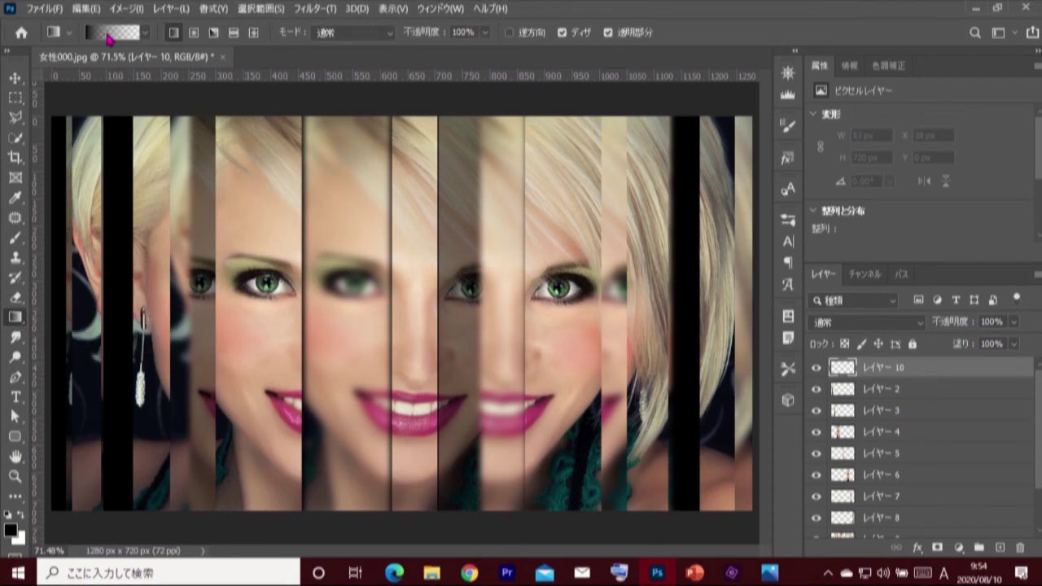
left_click(118, 33)
left_click(643, 202)
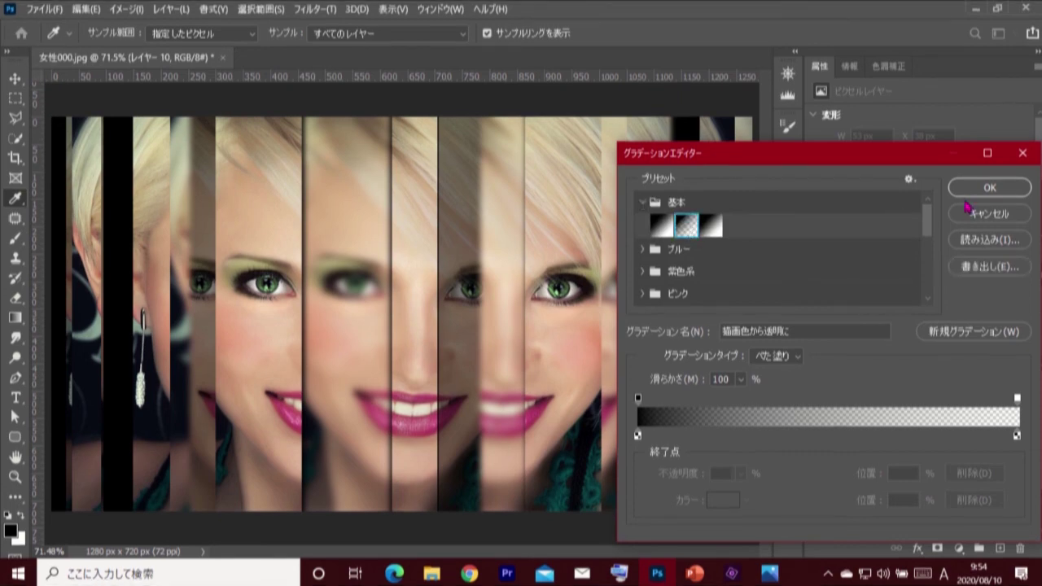
left_click(988, 188)
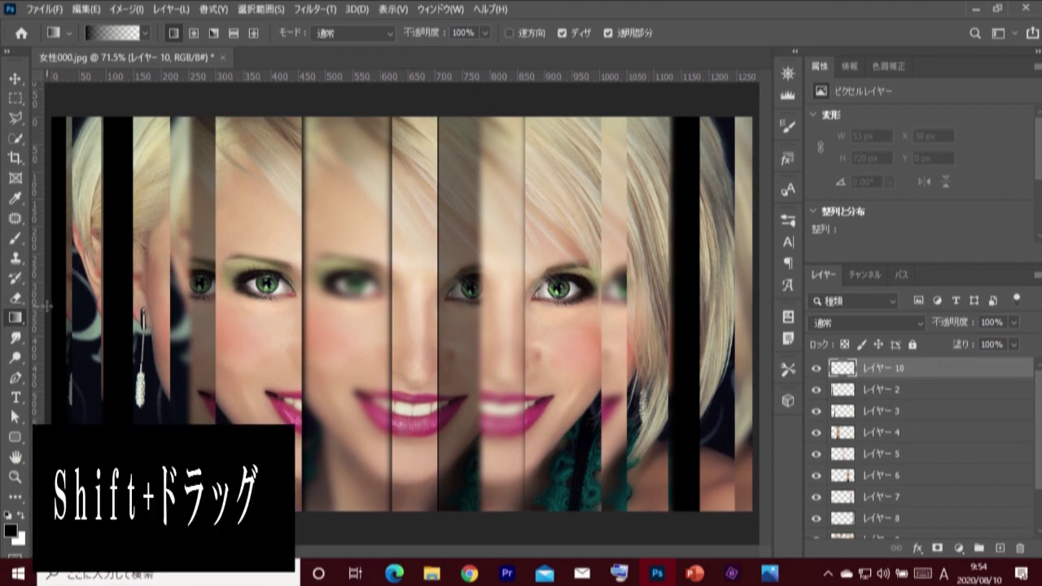
Draw black fading gradients inward from the left and right edges, then lower layer 10's opacity slightly
left_click_drag(48, 308, 230, 313)
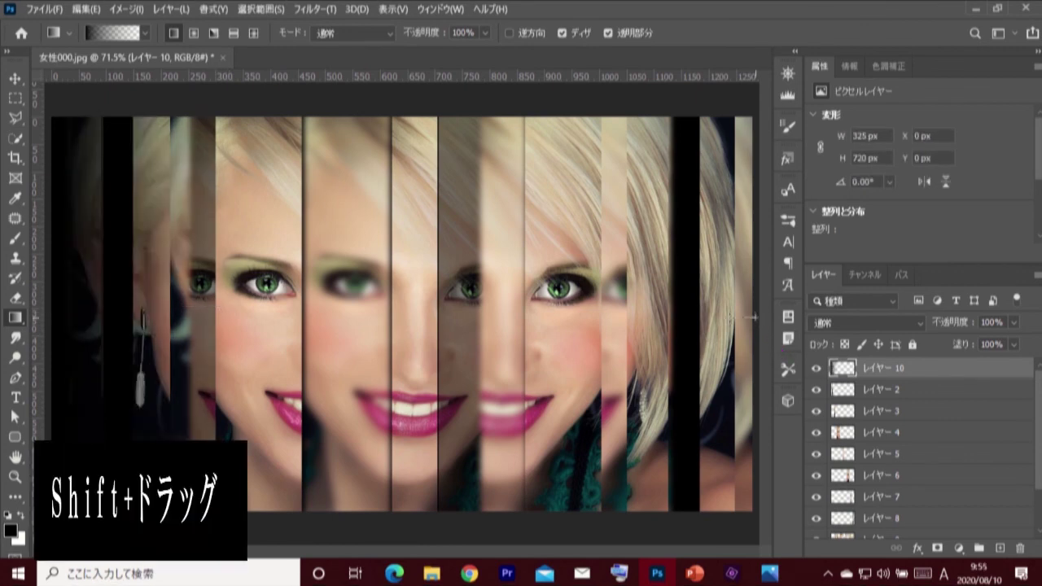
left_click_drag(755, 318, 594, 320)
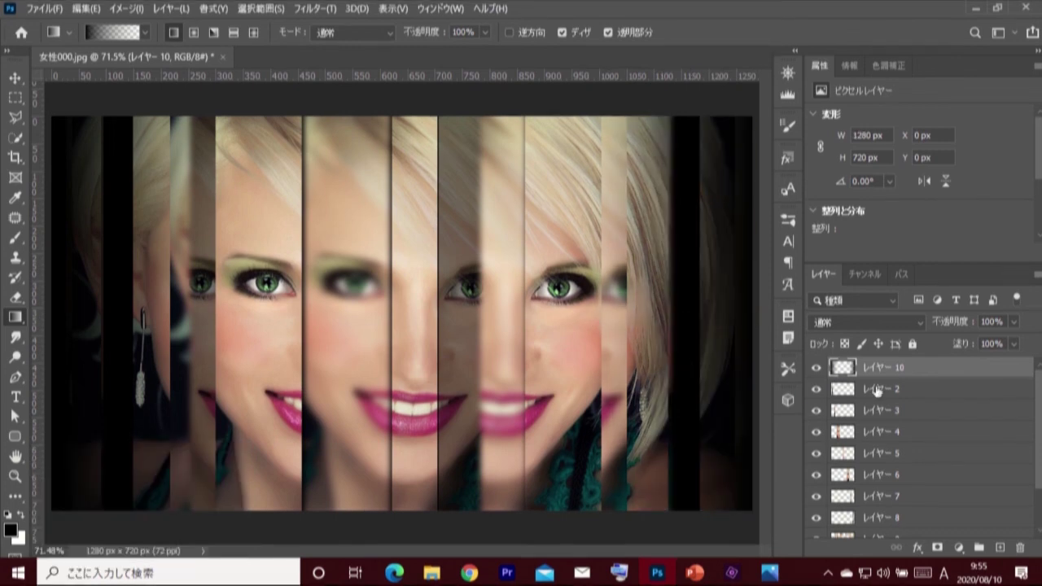
left_click(1014, 322)
left_click_drag(1016, 338, 997, 346)
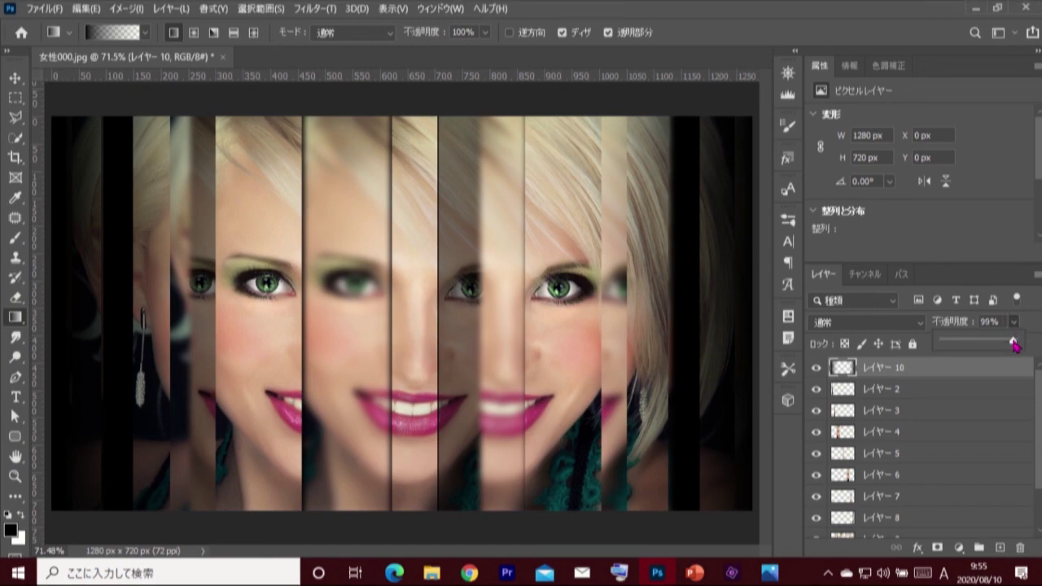